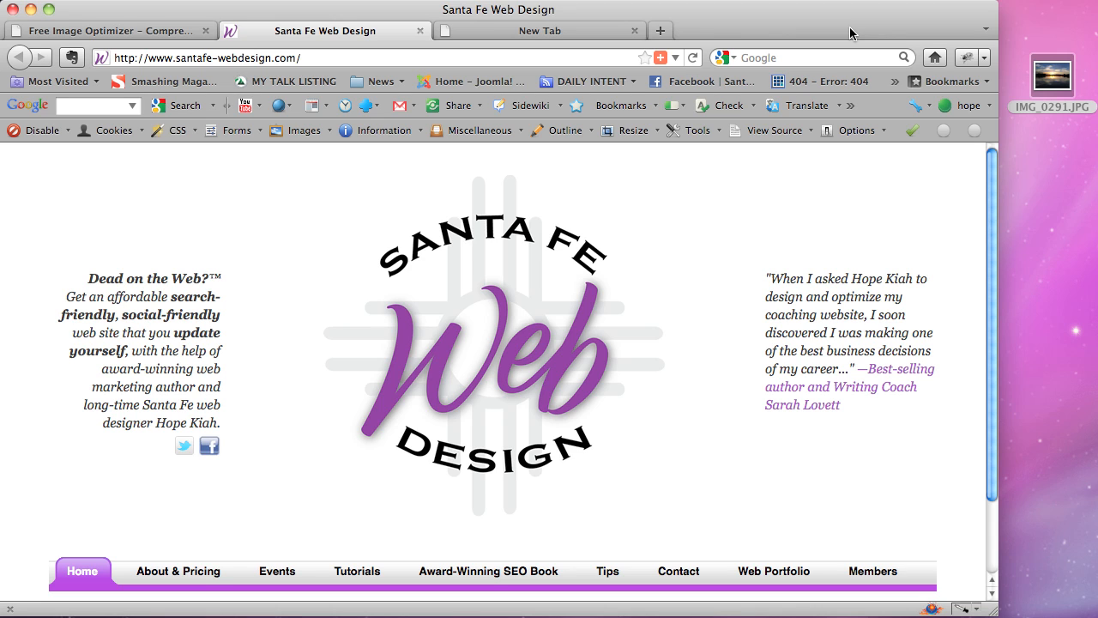
# - Open the desktop photo IMG_0291.JPG in the empty browser tab
pyautogui.click(572, 37)
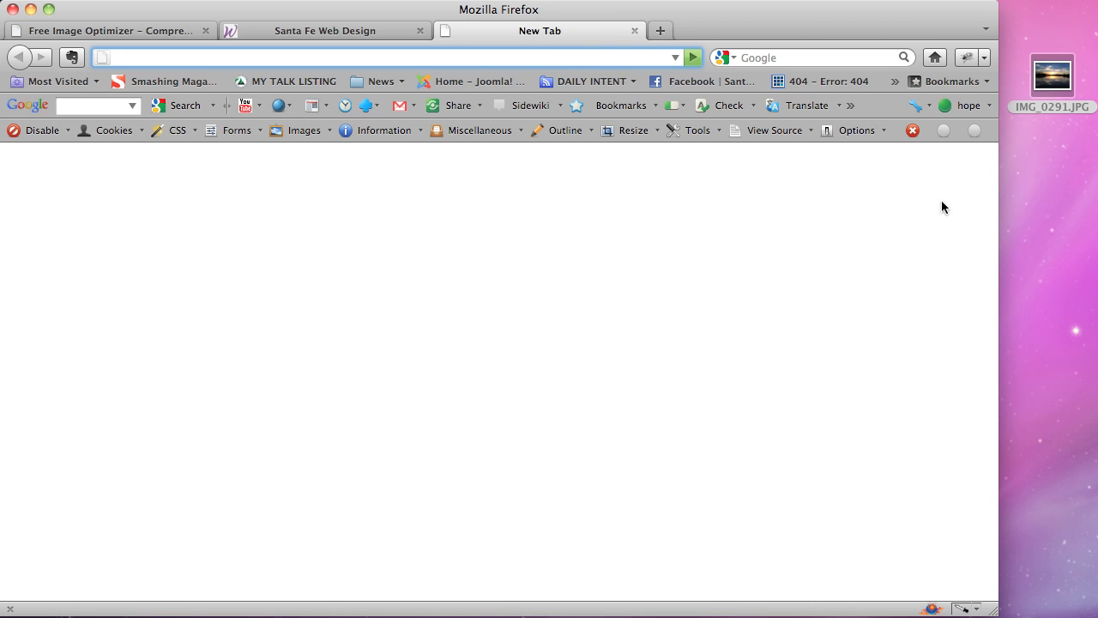
pyautogui.moveTo(1045, 104); pyautogui.dragTo(1052, 90)
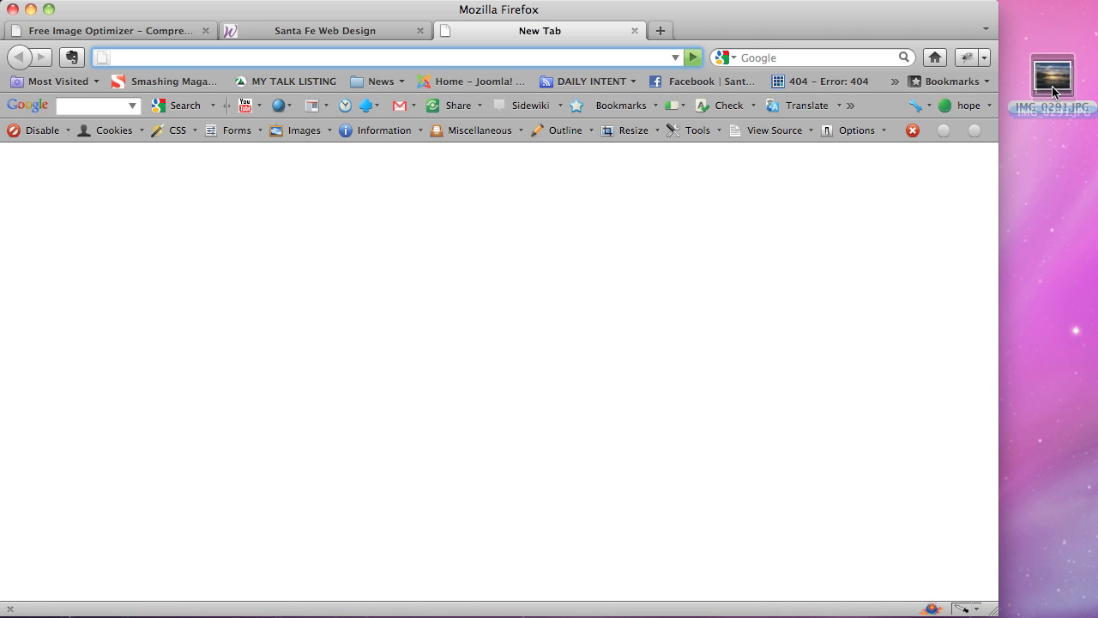
pyautogui.moveTo(1053, 90); pyautogui.dragTo(1053, 89)
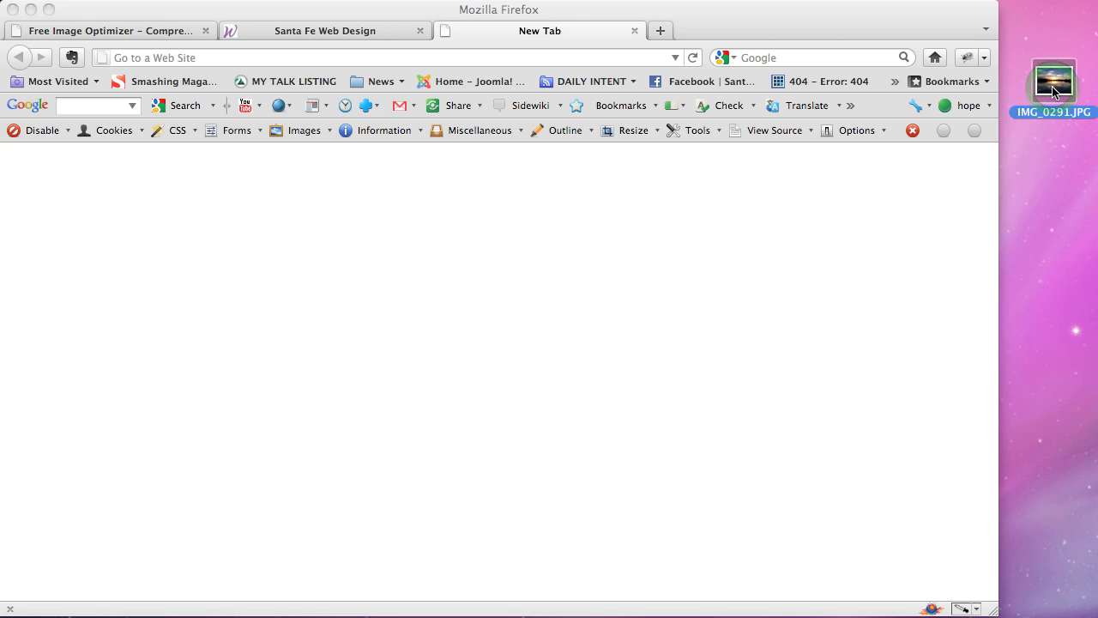
pyautogui.click(839, 18)
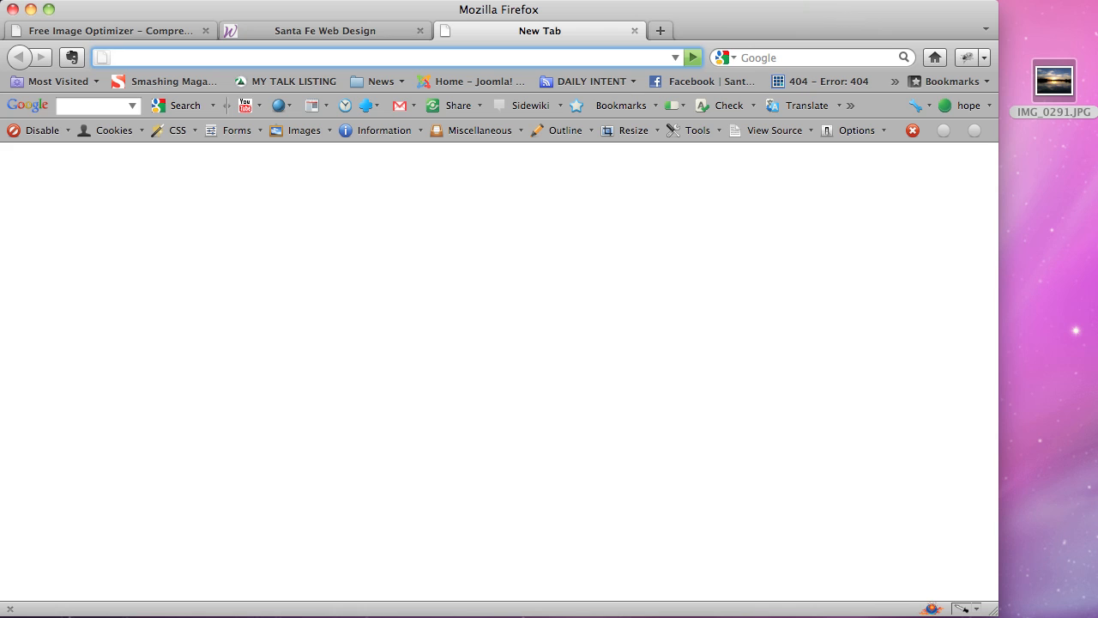
pyautogui.moveTo(1069, 87); pyautogui.dragTo(829, 245)
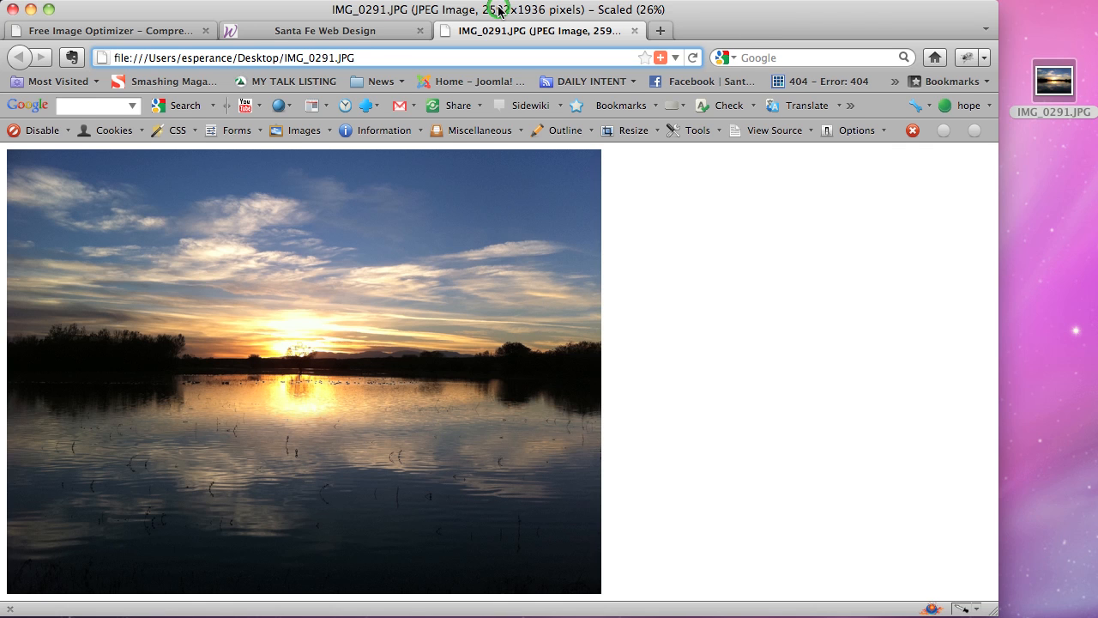
# - Enlarge the browser window around the sunset photo and shrink it back to uncover the desktop icon
pyautogui.moveTo(498, 10); pyautogui.dragTo(496, 0)
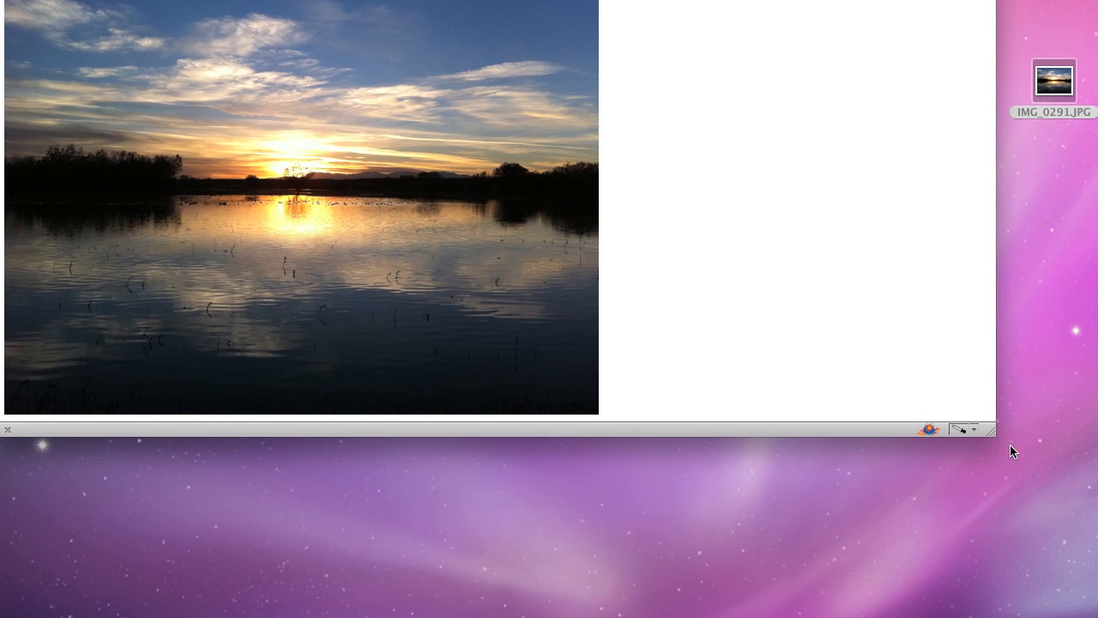
pyautogui.moveTo(992, 431); pyautogui.dragTo(1097, 573)
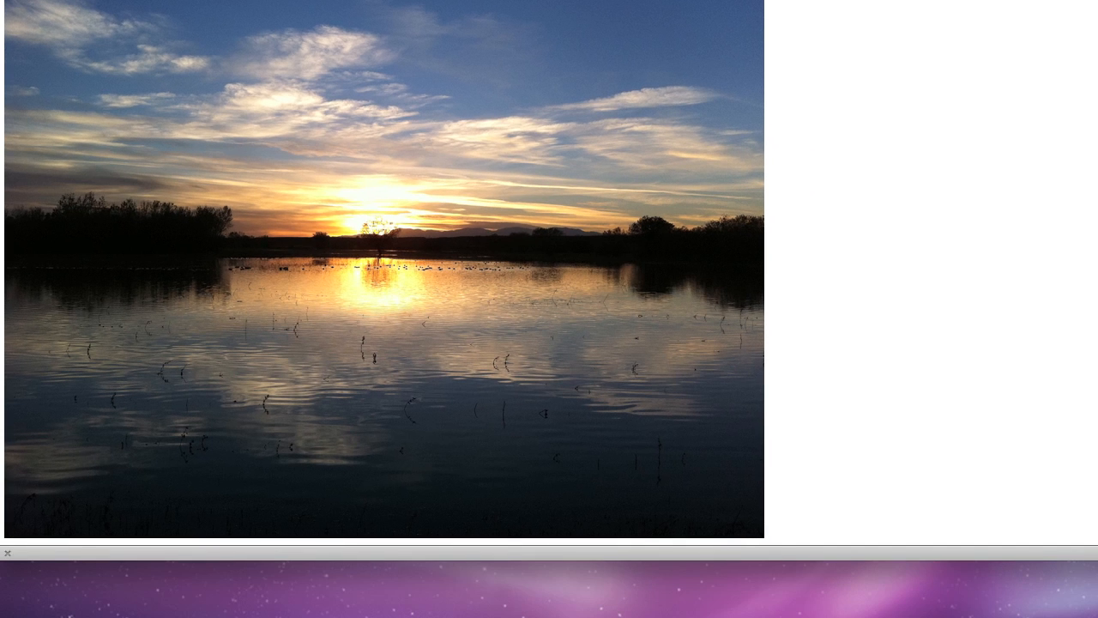
pyautogui.moveTo(1091, 553); pyautogui.dragTo(1090, 495)
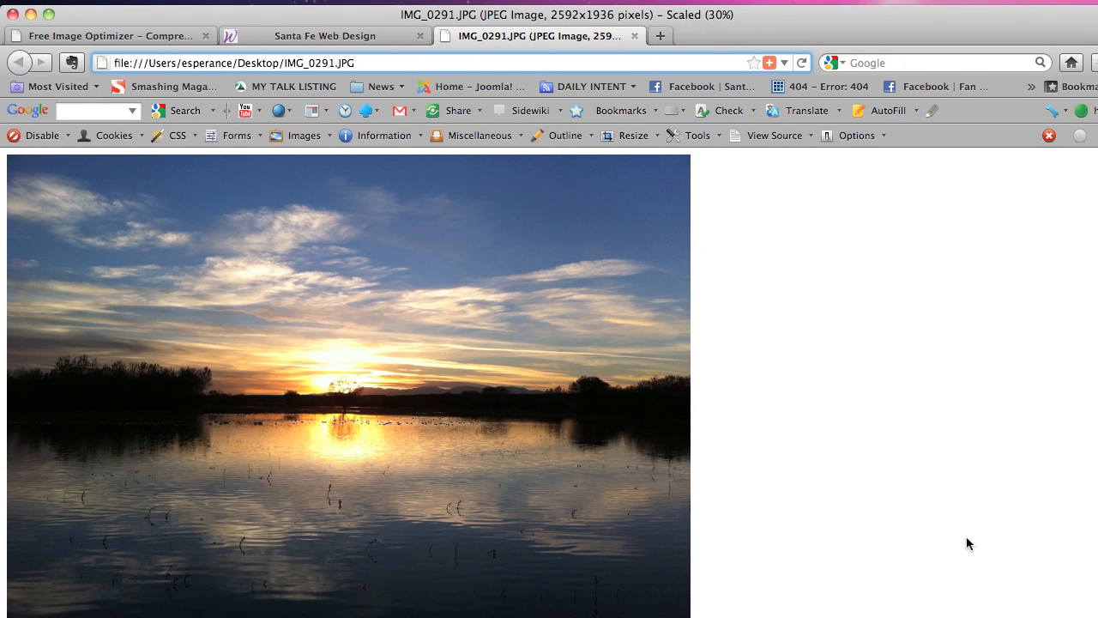
pyautogui.moveTo(1097, 617)
pyautogui.mouseDown()
pyautogui.moveTo(1079, 617)
pyautogui.moveTo(1096, 612)
pyautogui.mouseUp()
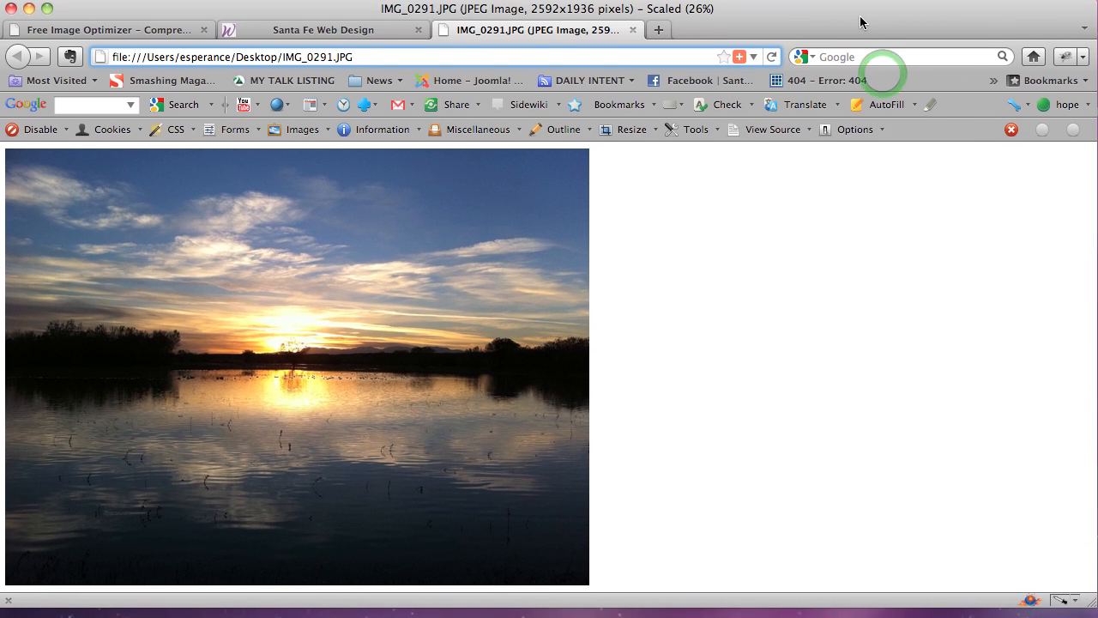
pyautogui.moveTo(1064, 600); pyautogui.dragTo(996, 611)
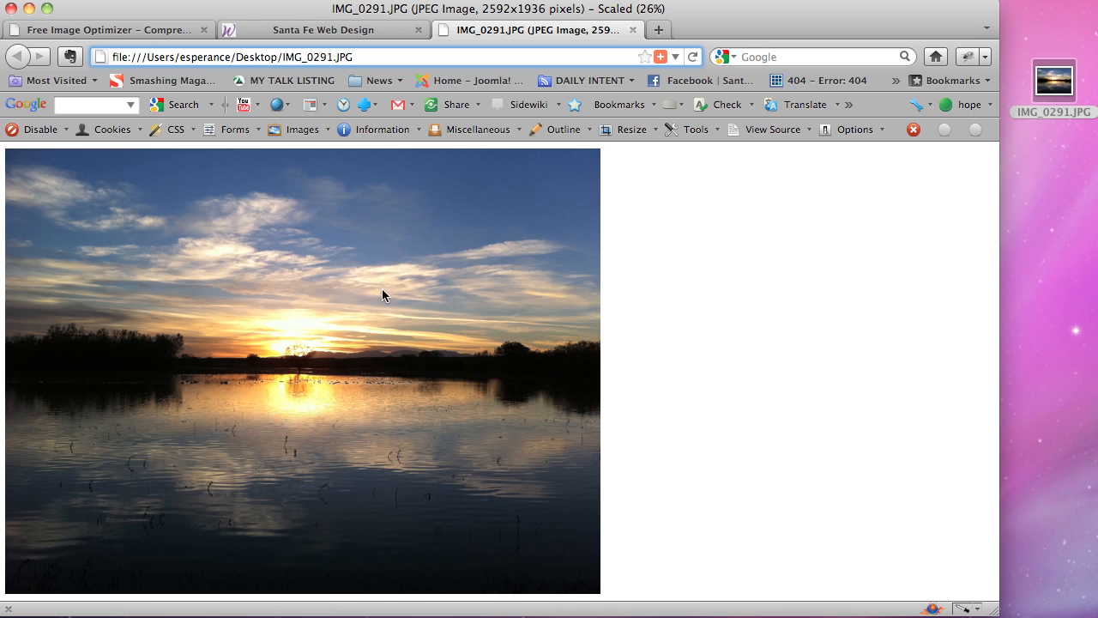
# - Go to the already open Image Optimizer page and examine its service description, optimization form and download section
pyautogui.click(183, 32)
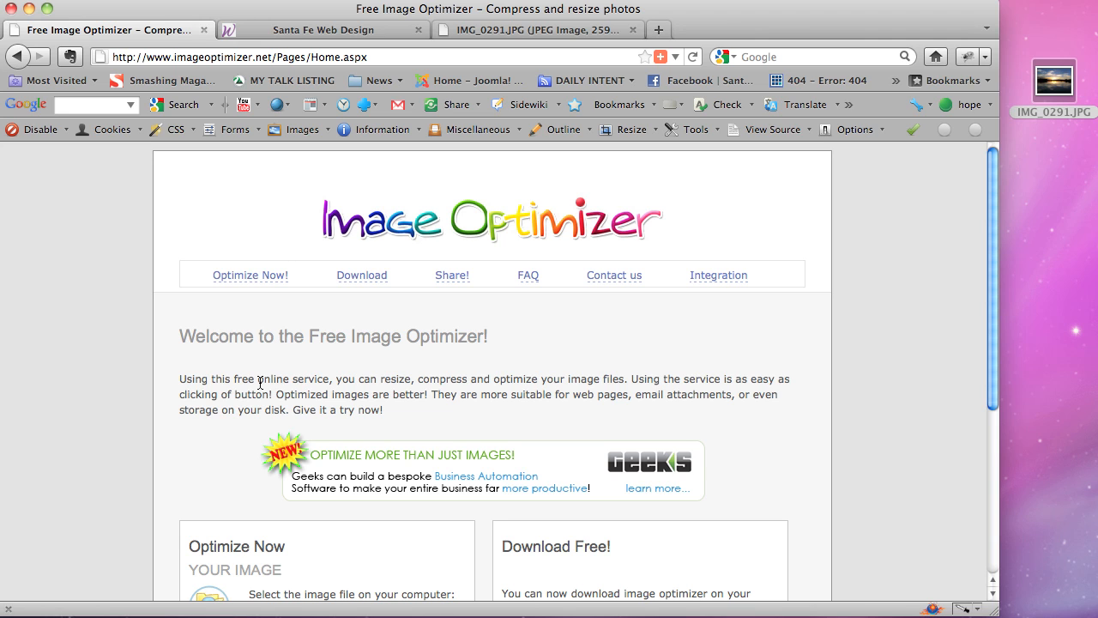
pyautogui.moveTo(230, 380); pyautogui.dragTo(636, 379)
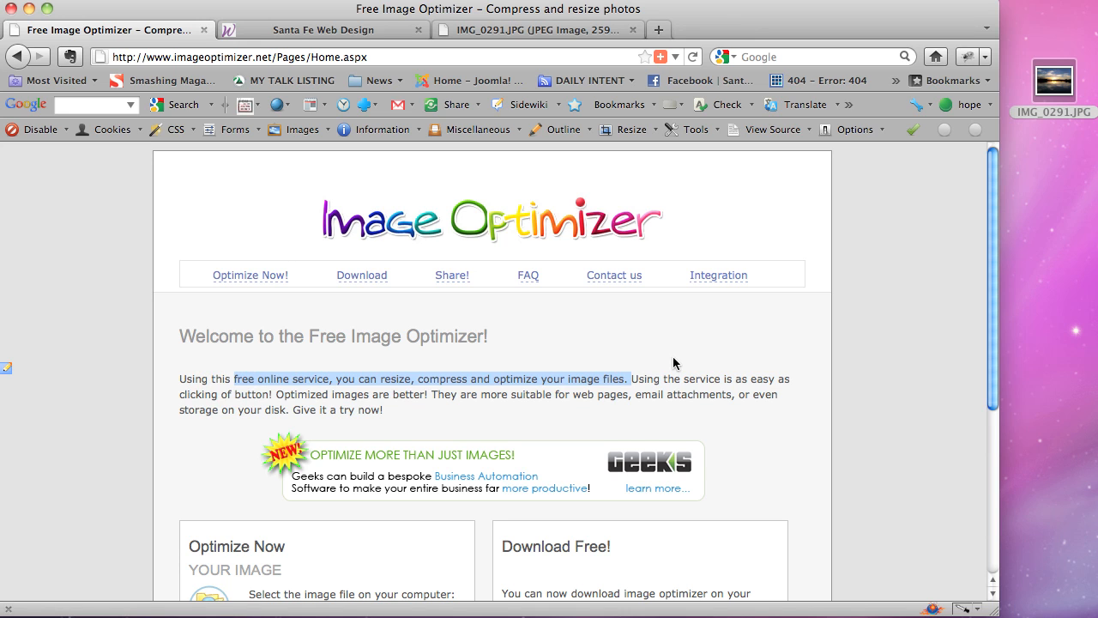
pyautogui.click(673, 363)
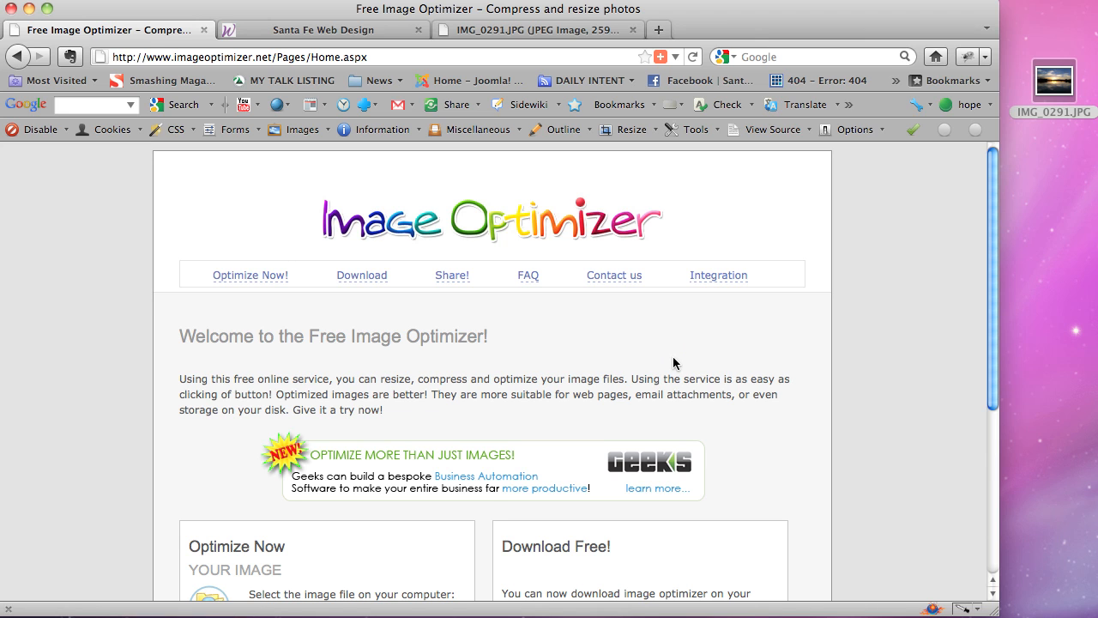
pyautogui.scroll(-4, 673, 360)
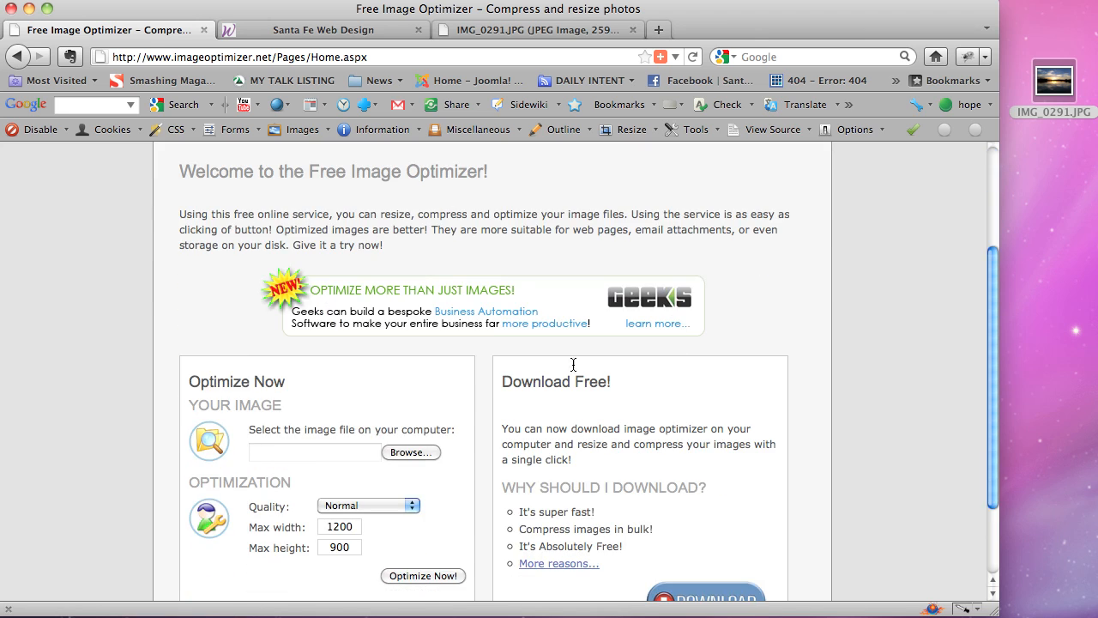
pyautogui.scroll(-3, 615, 455)
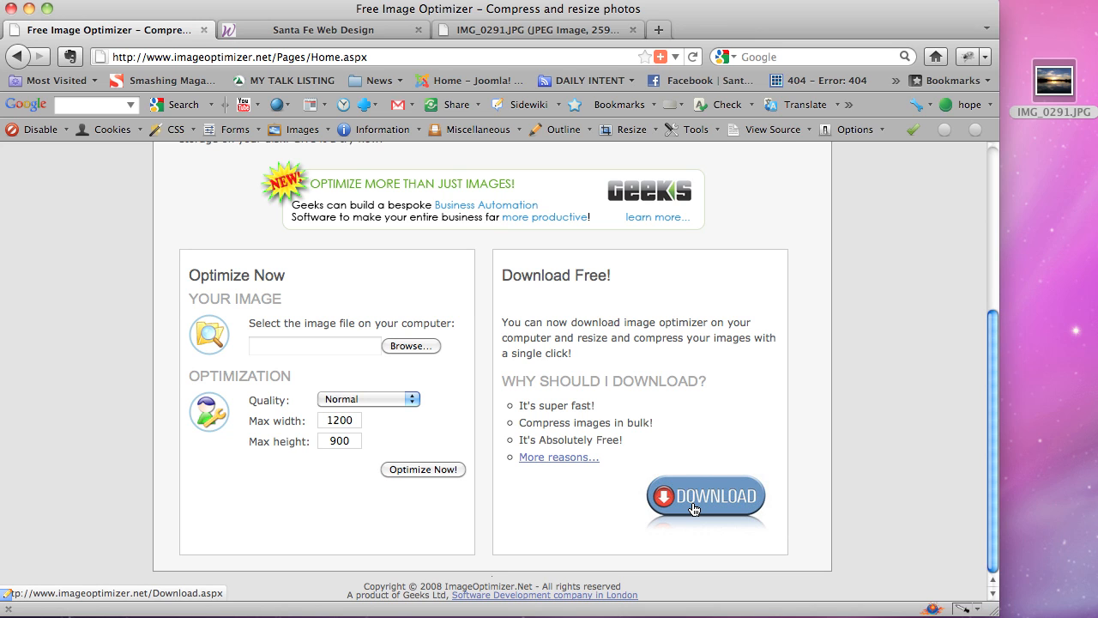
pyautogui.scroll(1, 694, 509)
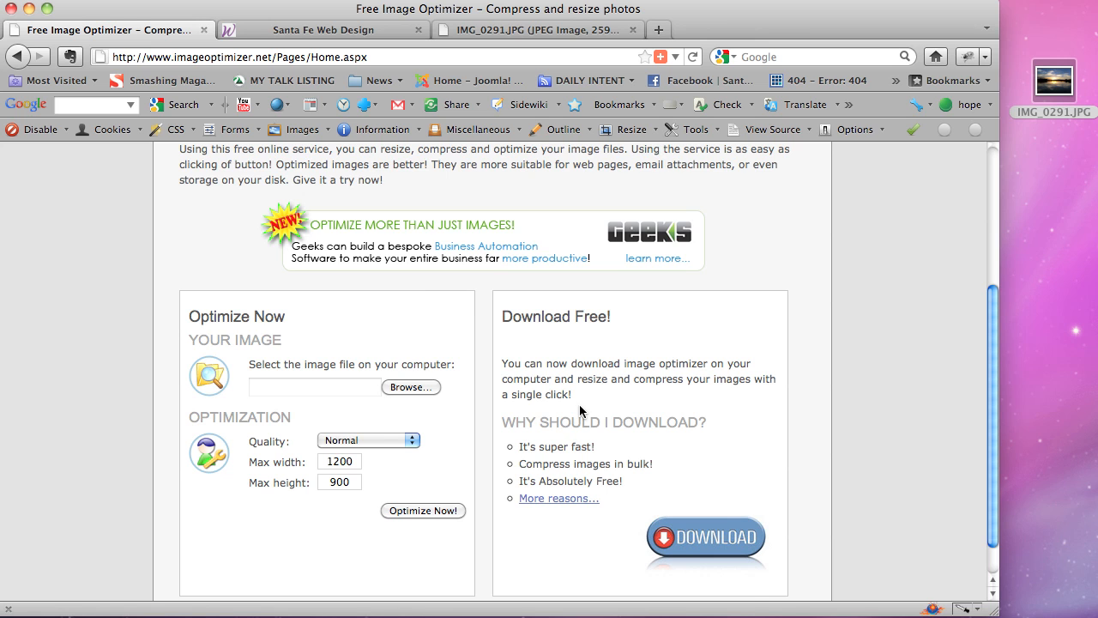
pyautogui.scroll(5, 579, 404)
pyautogui.scroll(-4, 579, 404)
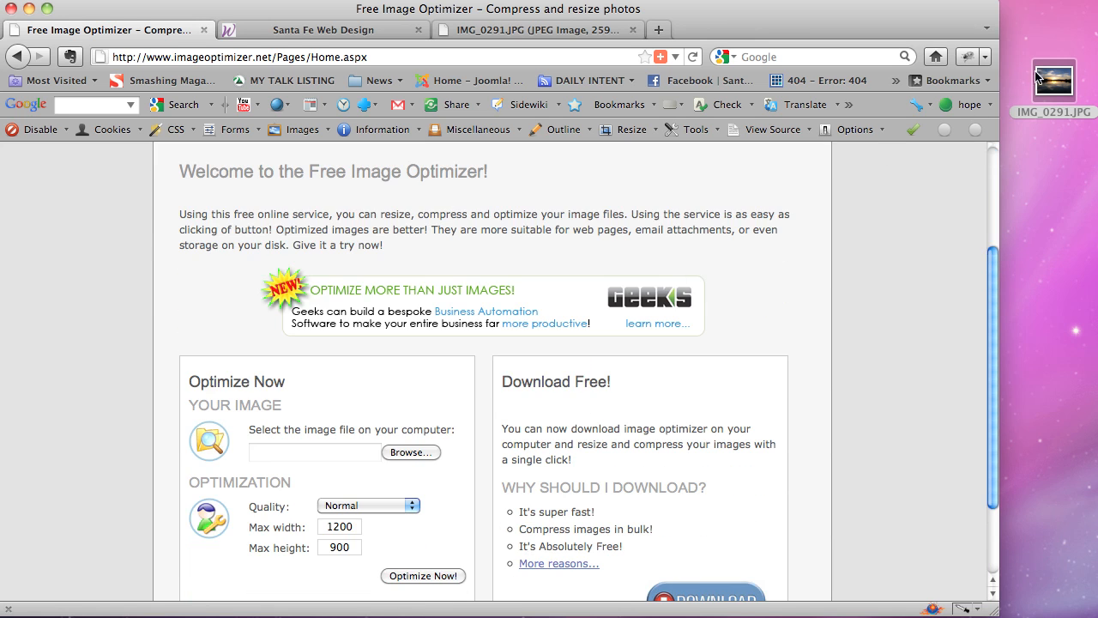
# - Choose IMG_0291.JPG from the Desktop folder as the image file to optimize
pyautogui.moveTo(1041, 77); pyautogui.dragTo(1038, 110)
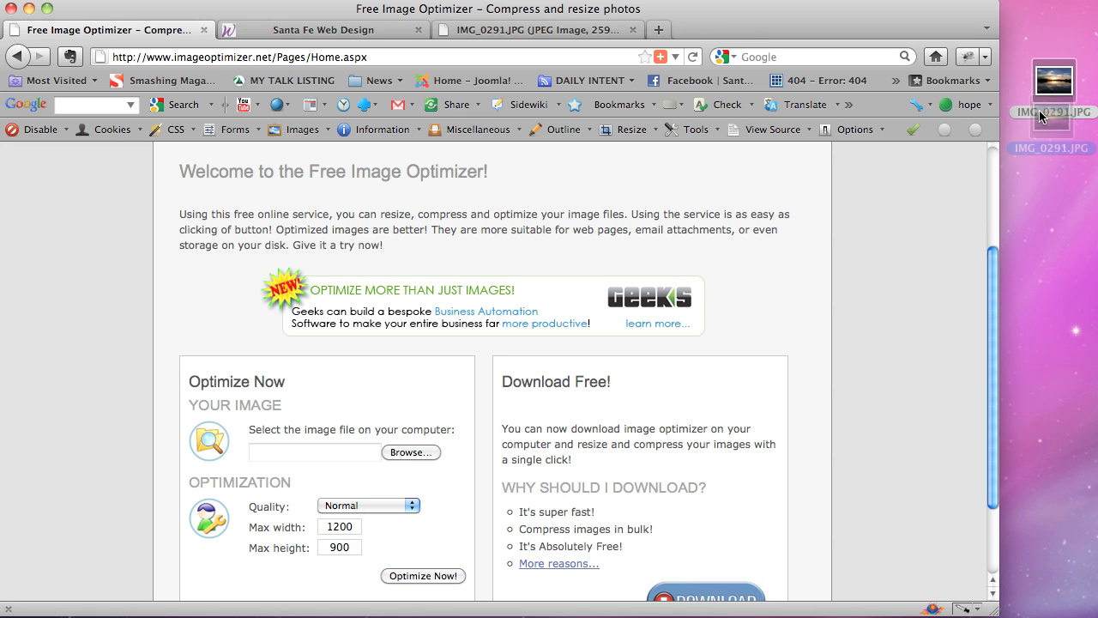
pyautogui.moveTo(1039, 110); pyautogui.dragTo(1040, 112)
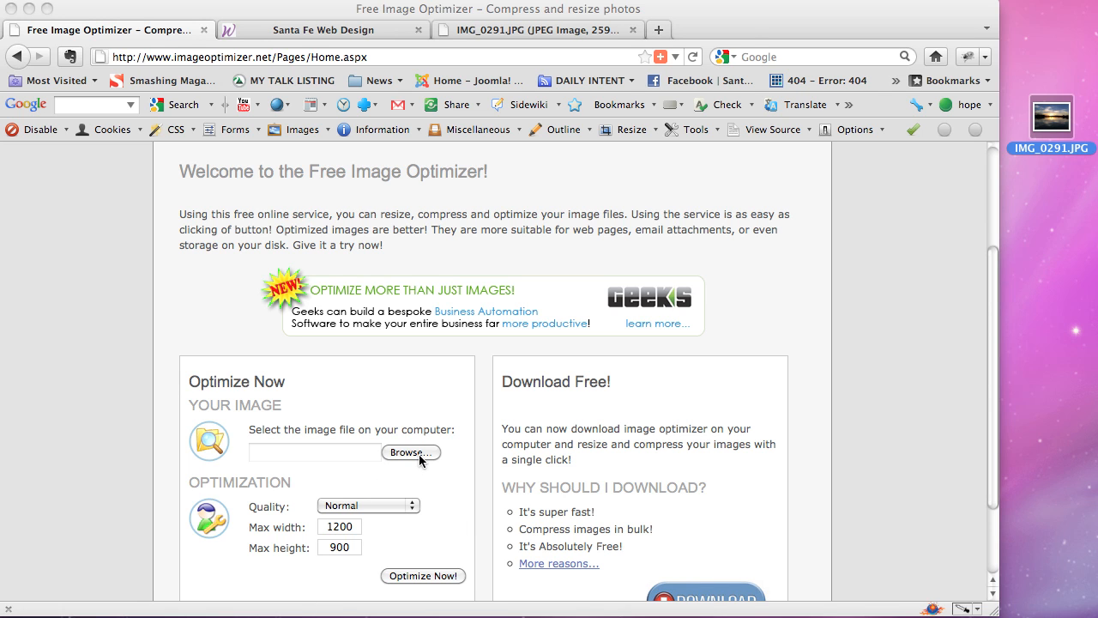
pyautogui.click(415, 478)
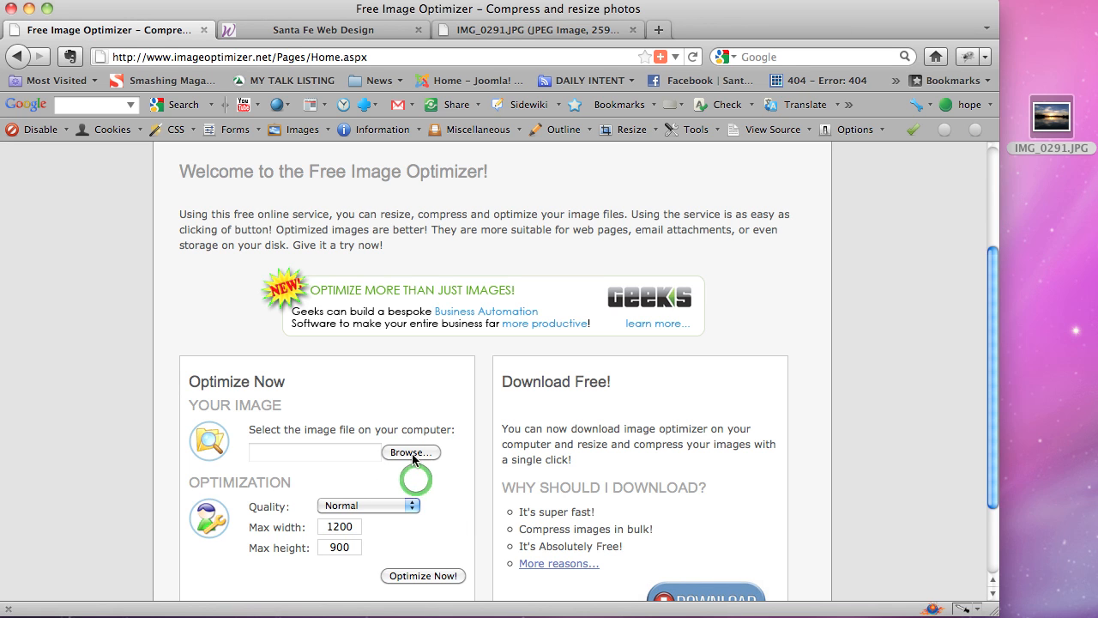
pyautogui.click(409, 452)
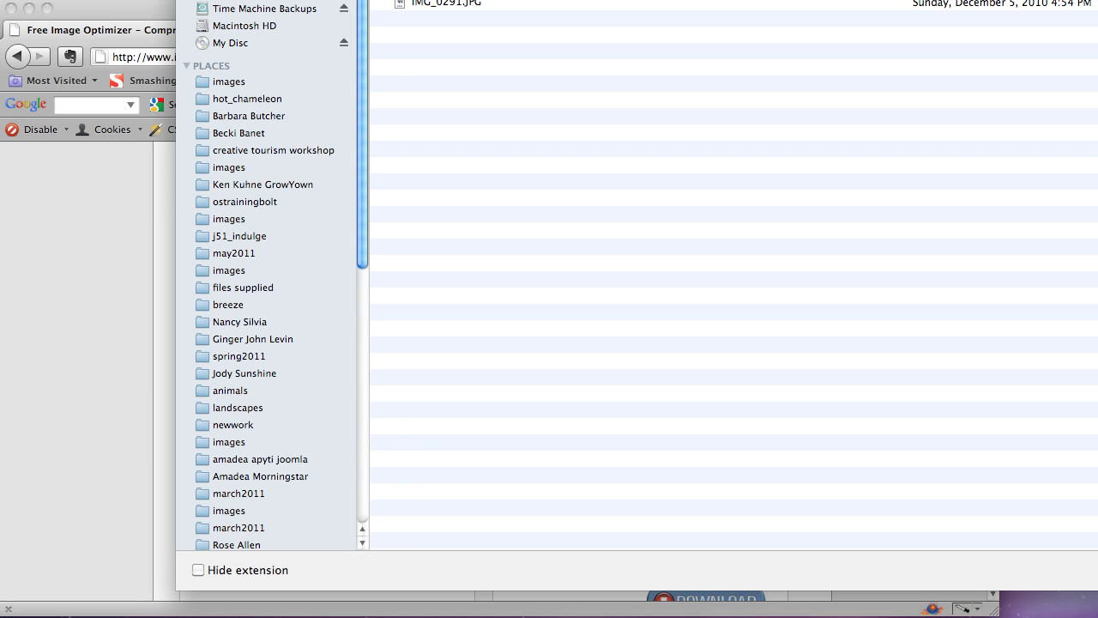
pyautogui.moveTo(410, 0); pyautogui.dragTo(382, 26)
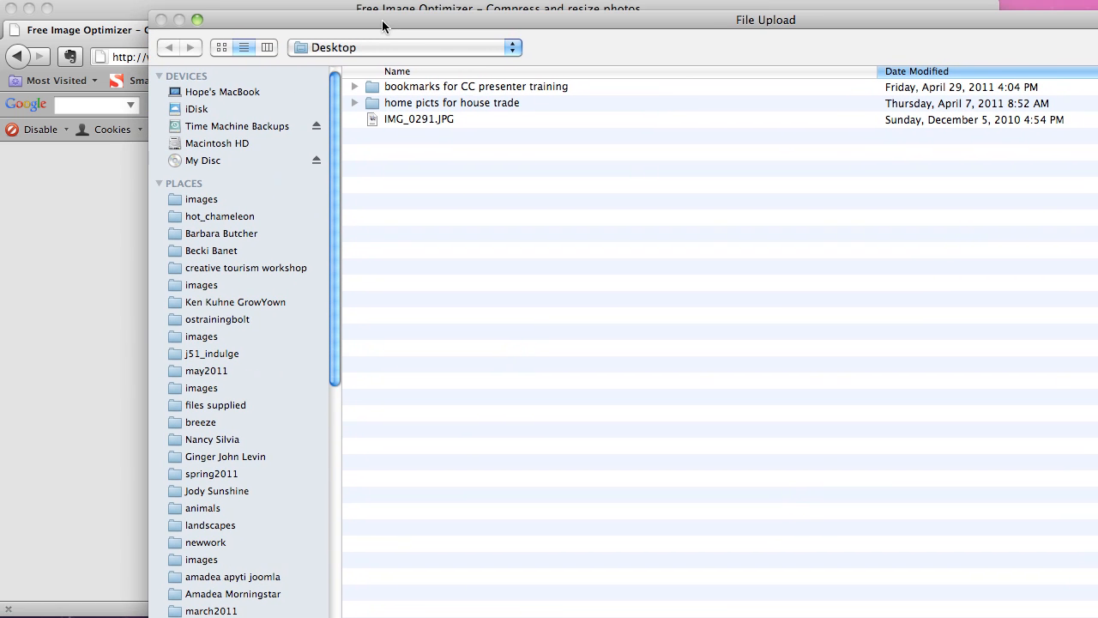
pyautogui.click(361, 47)
pyautogui.click(359, 39)
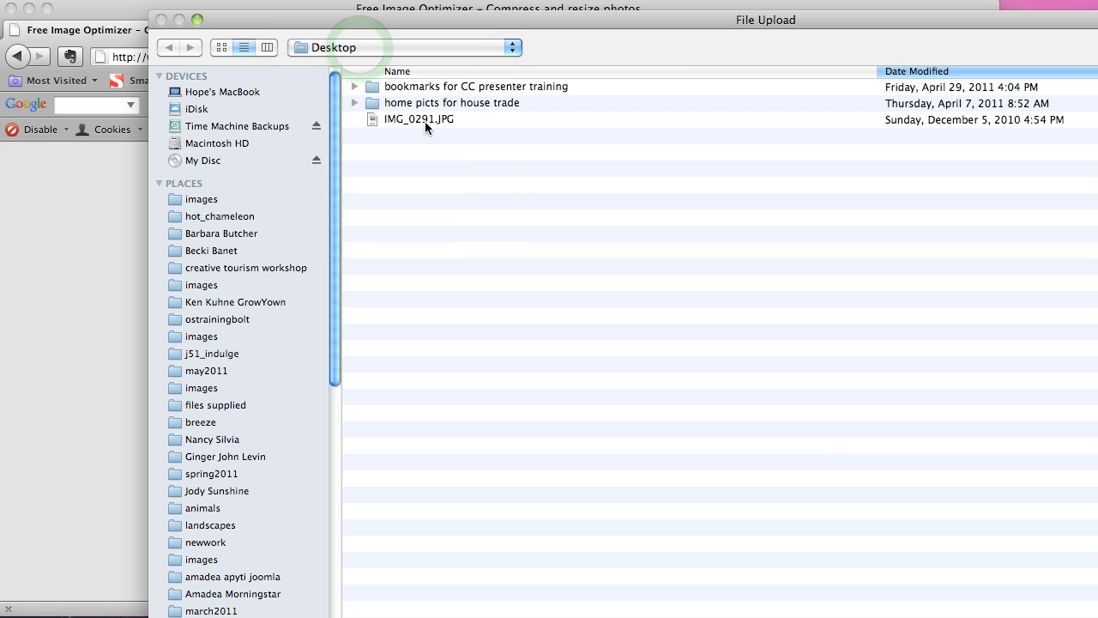
pyautogui.click(426, 120)
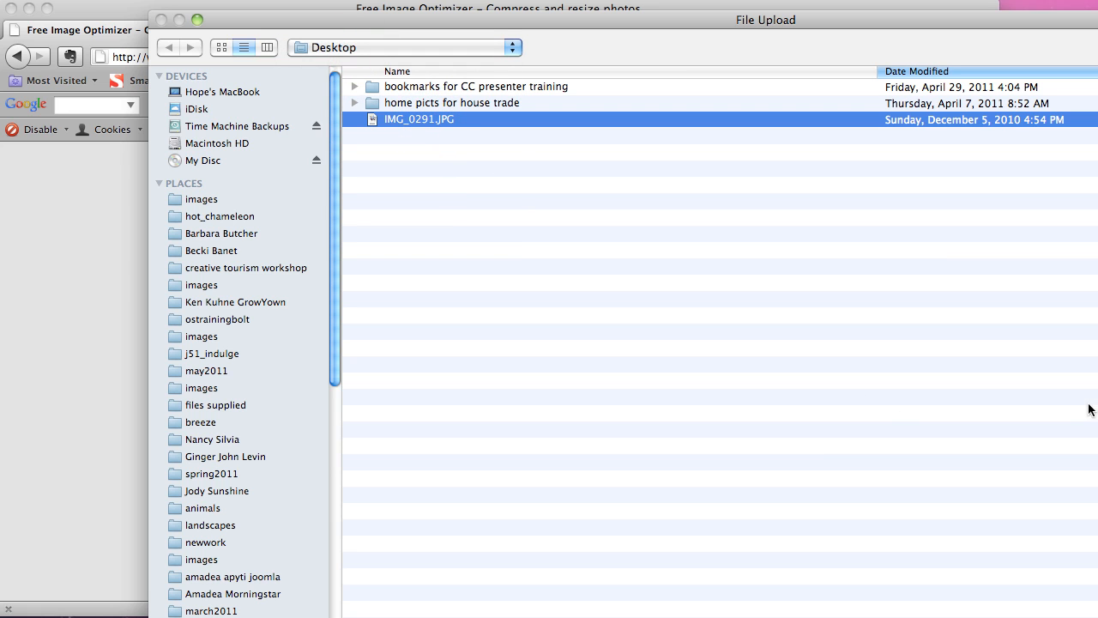
pyautogui.moveTo(1097, 617); pyautogui.dragTo(1009, 550)
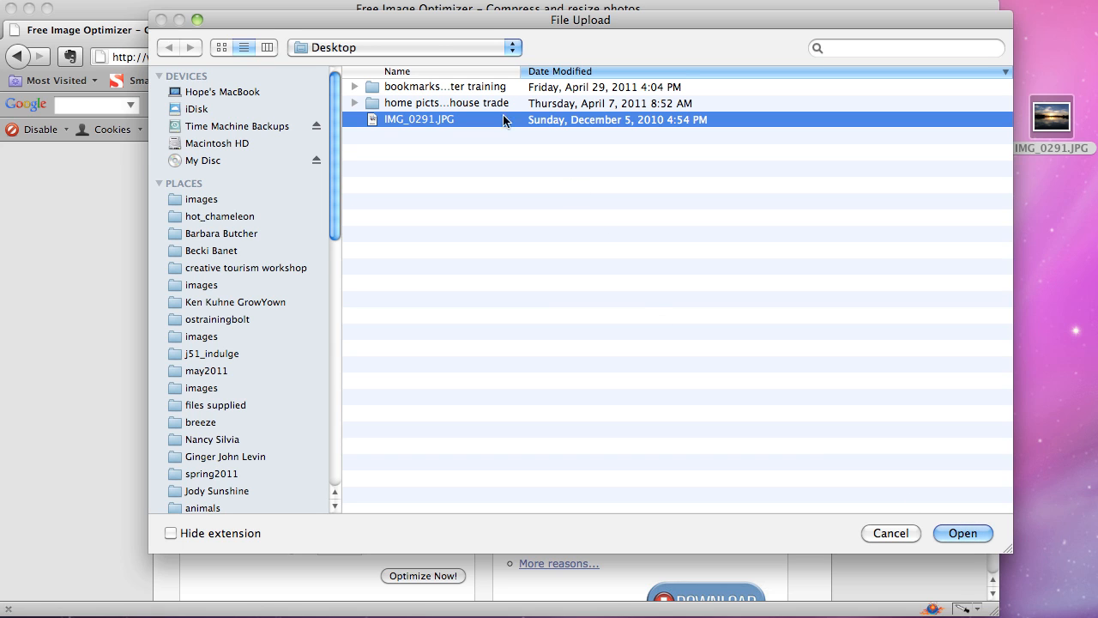
pyautogui.click(435, 47)
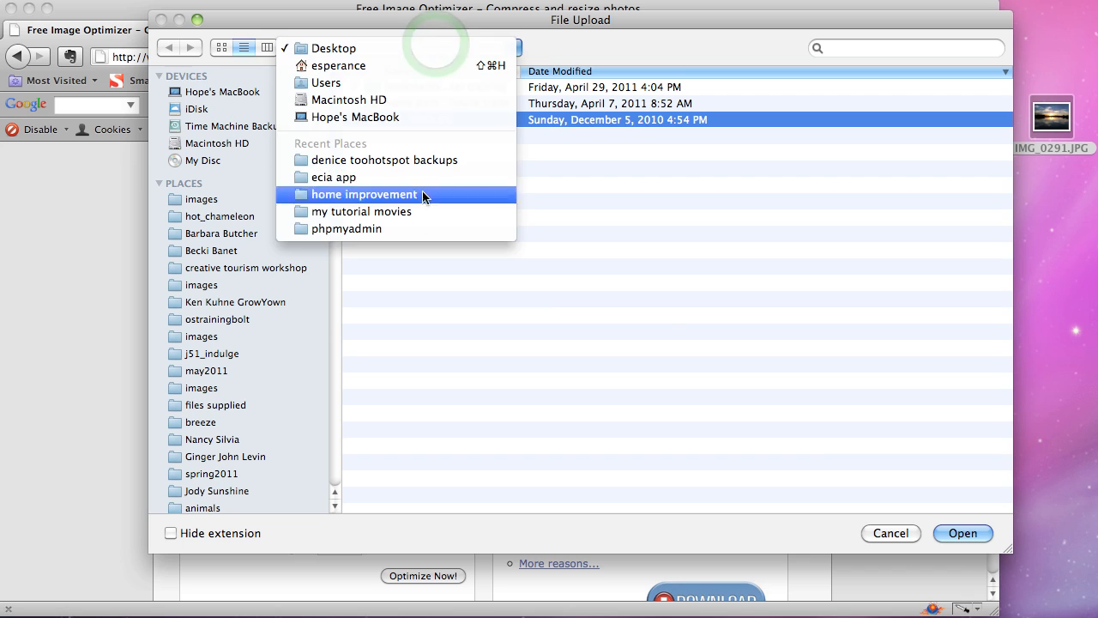
pyautogui.click(538, 302)
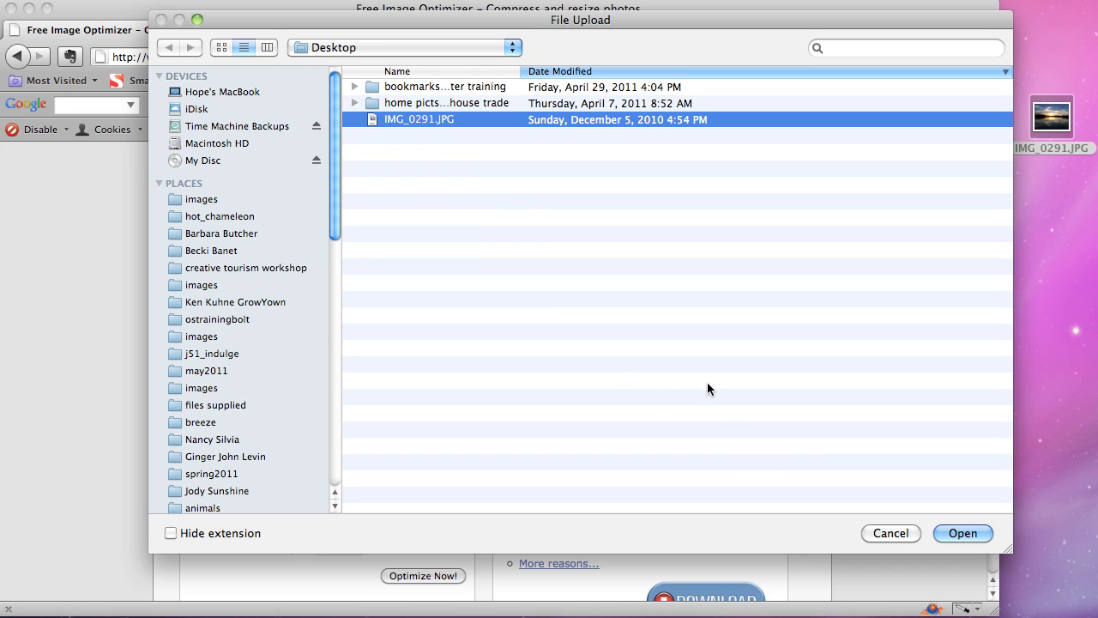
pyautogui.click(953, 537)
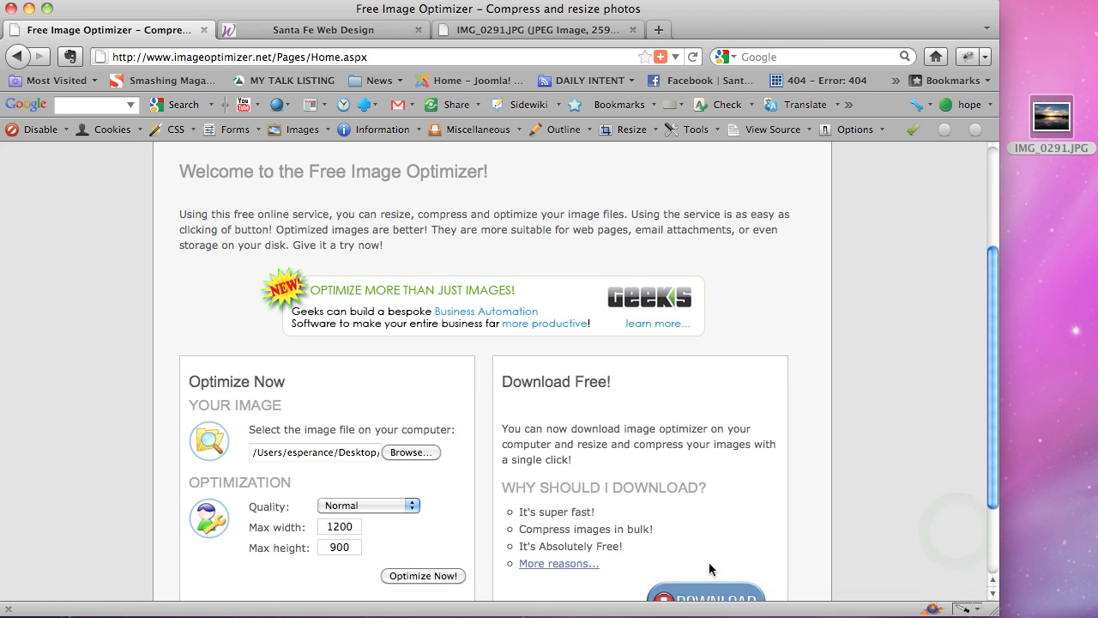
# - Review the quality options for the optimization and choose Normal
pyautogui.click(360, 527)
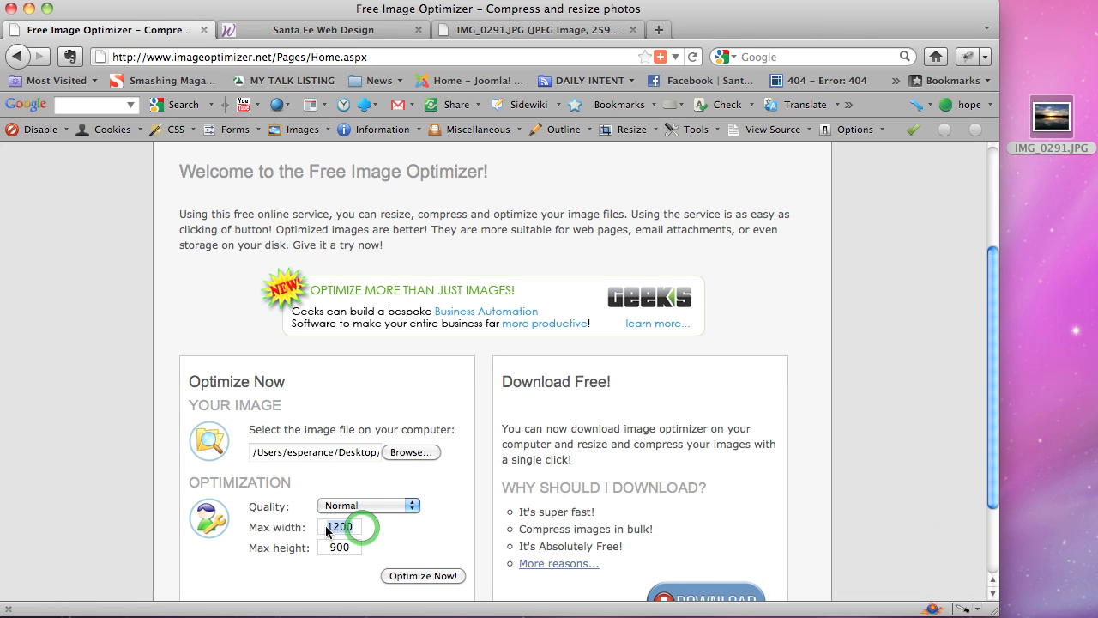
pyautogui.click(339, 506)
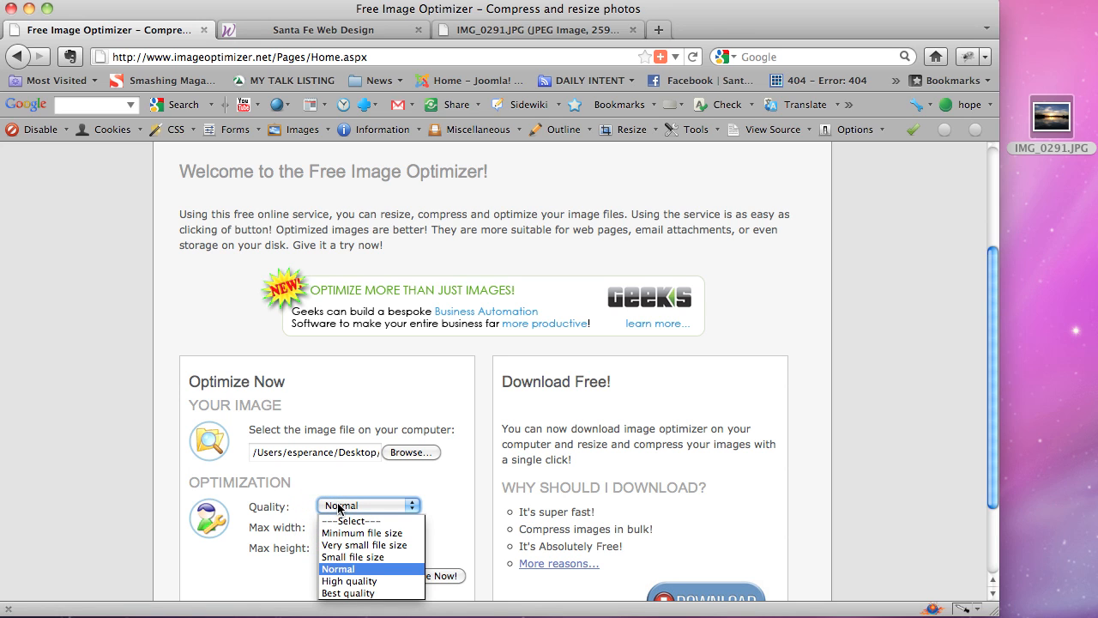
pyautogui.click(339, 506)
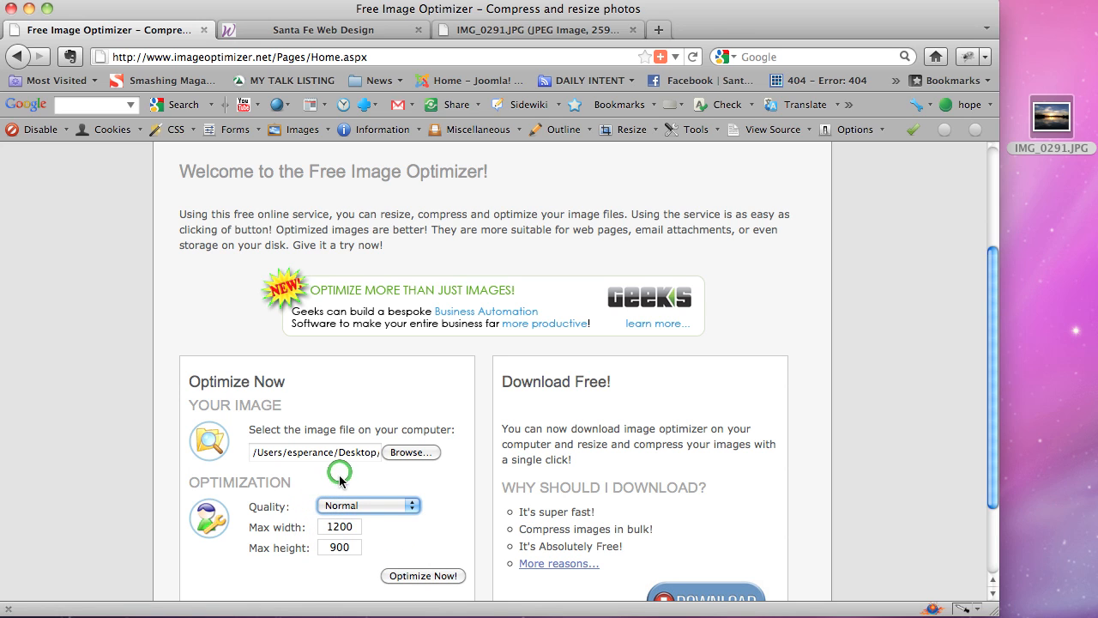
pyautogui.click(354, 506)
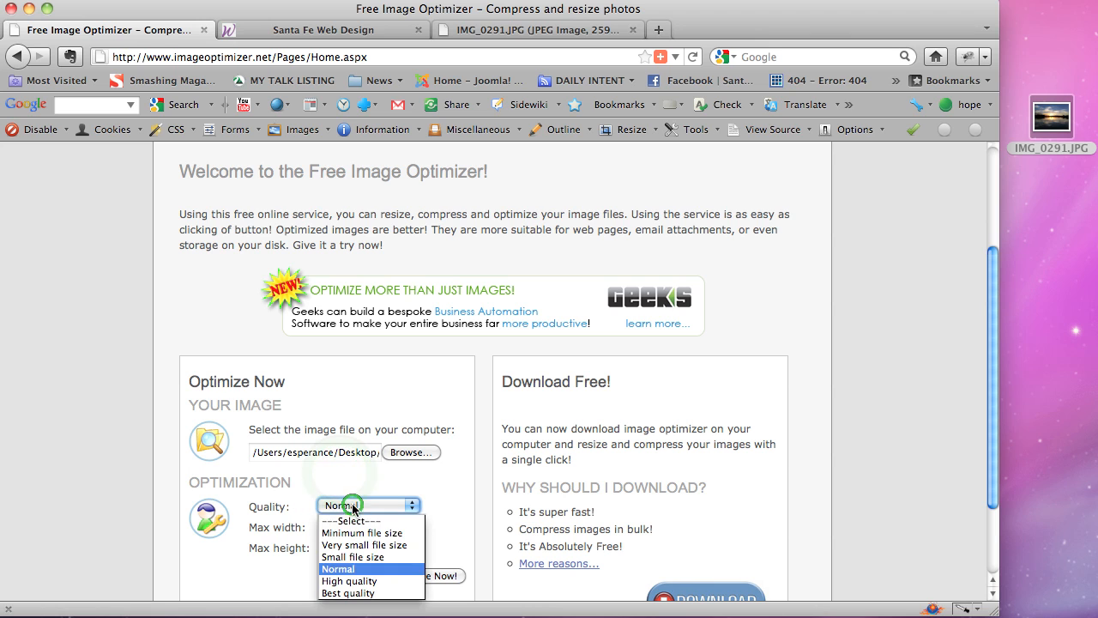
pyautogui.click(380, 567)
# - Set the maximum width to 700 and the maximum height to 500, and run the optimization
pyautogui.click(329, 527)
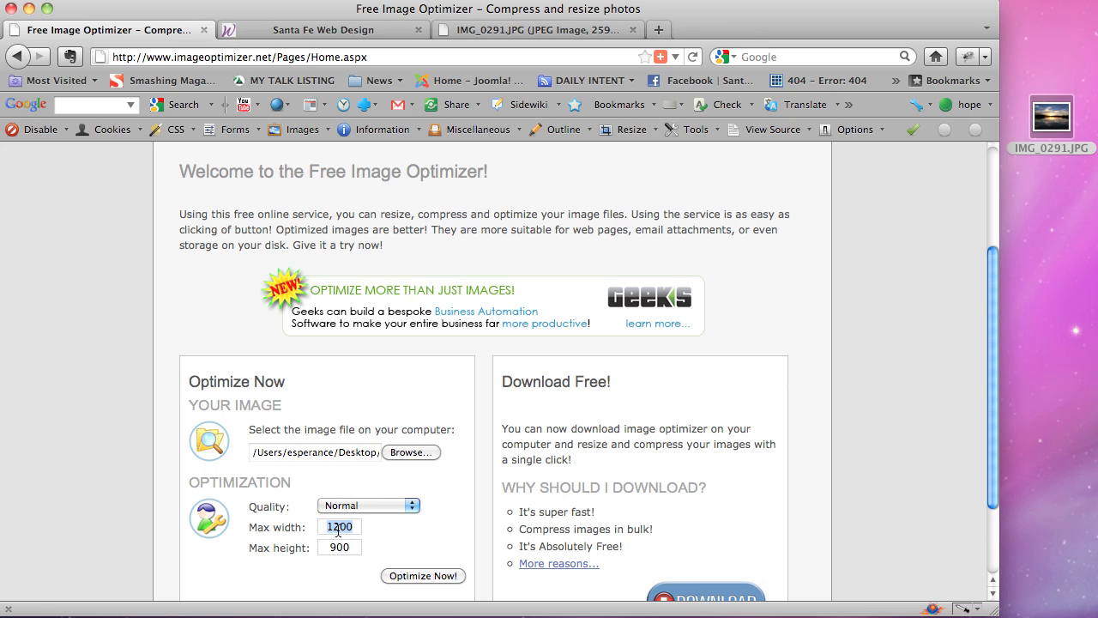
pyautogui.write('700')
pyautogui.press('Tab')
pyautogui.write('500')
pyautogui.click(400, 578)
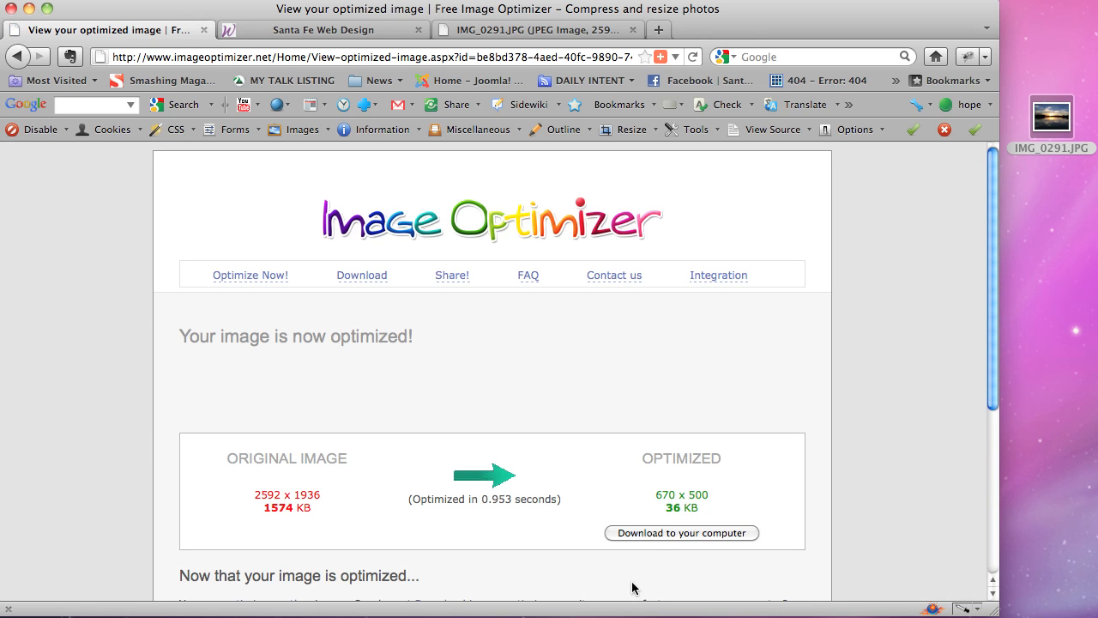
# - Highlight the optimized image's dimensions to compare them with the original image
pyautogui.click(695, 508)
pyautogui.moveTo(696, 509); pyautogui.dragTo(711, 493)
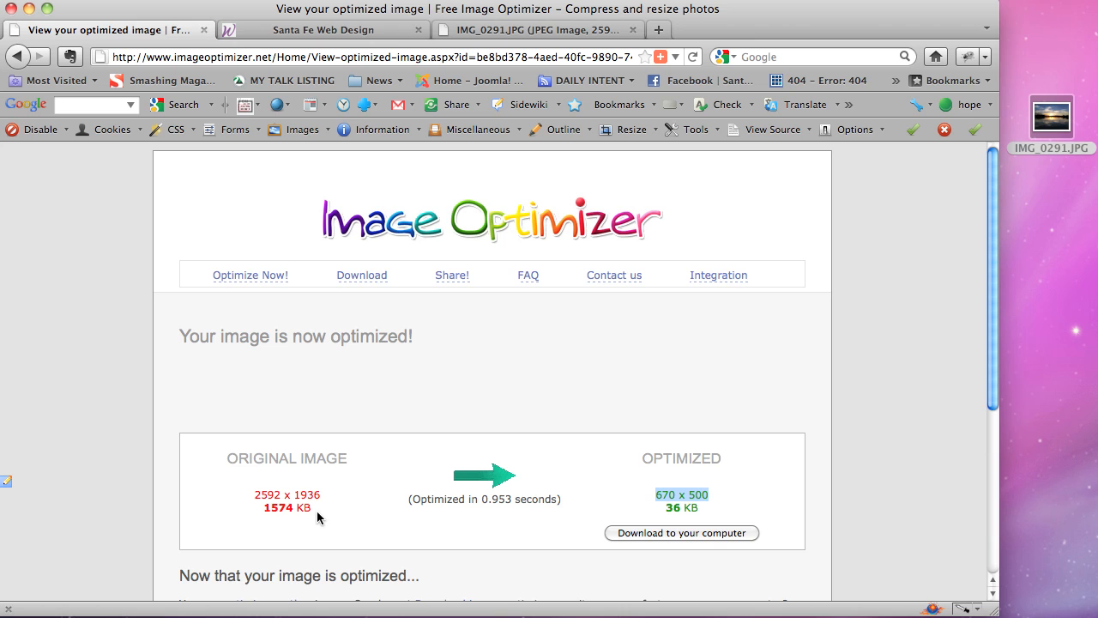
# - Highlight the original image's width and file size to compare them with the optimized image
pyautogui.moveTo(254, 496); pyautogui.dragTo(278, 500)
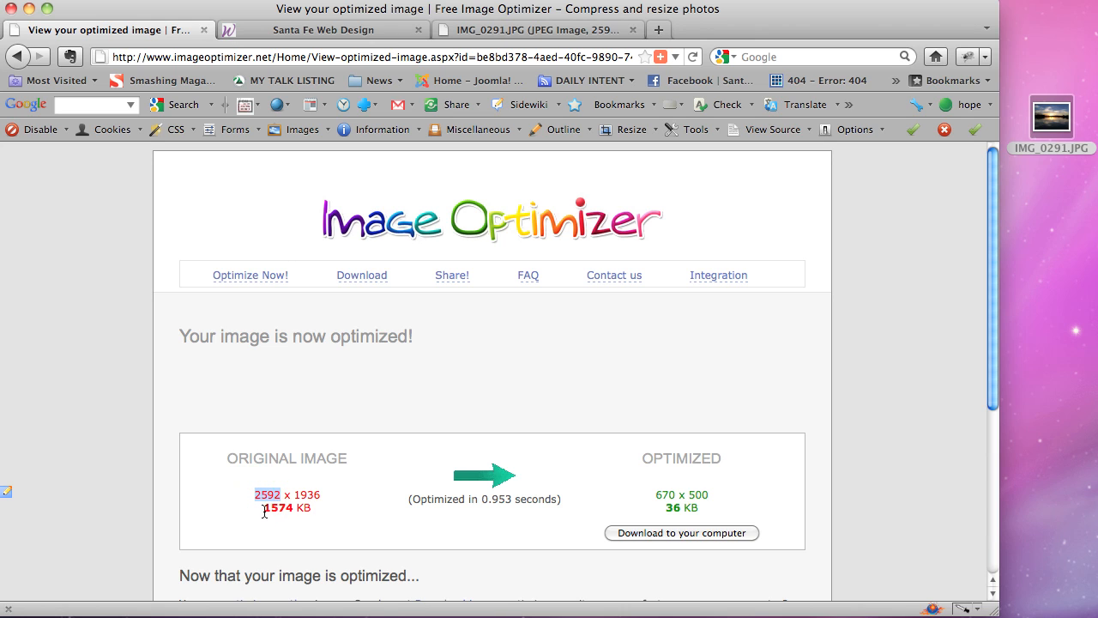
pyautogui.doubleClick(265, 508)
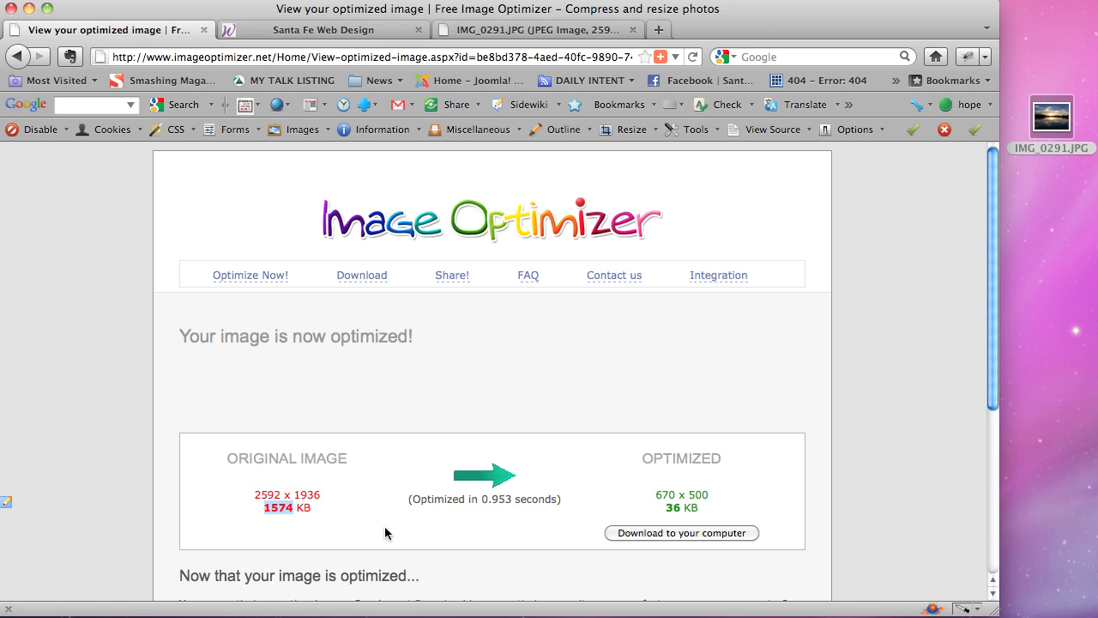
# - Download the optimized image to the Desktop as bosqueSunset.JPG and close the downloads list
pyautogui.click(625, 532)
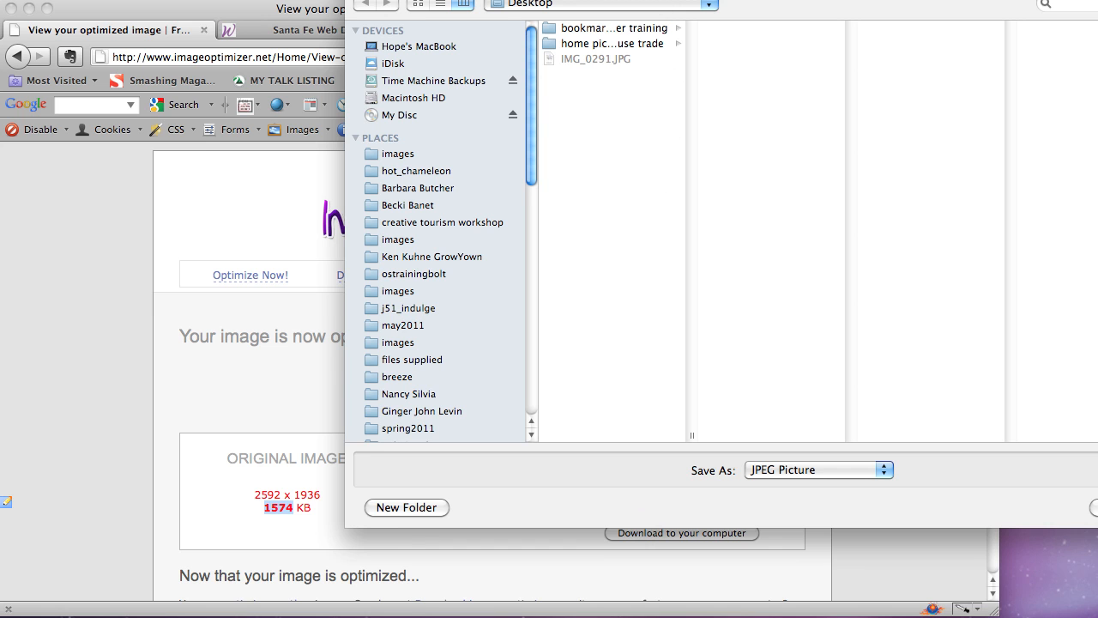
pyautogui.moveTo(654, 0); pyautogui.dragTo(339, 25)
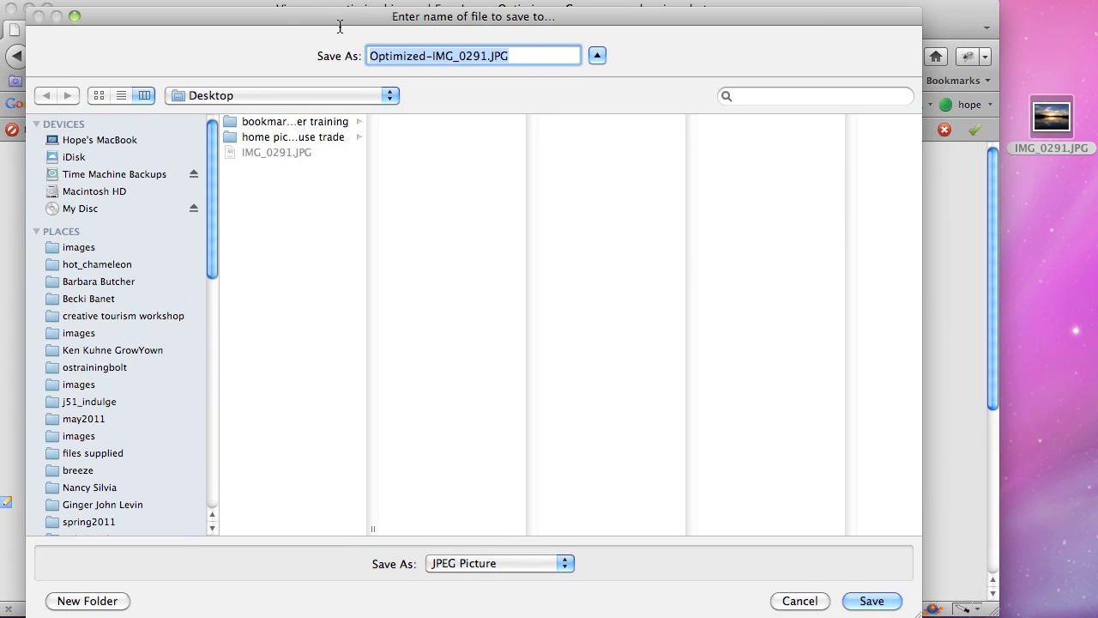
pyautogui.click(431, 60)
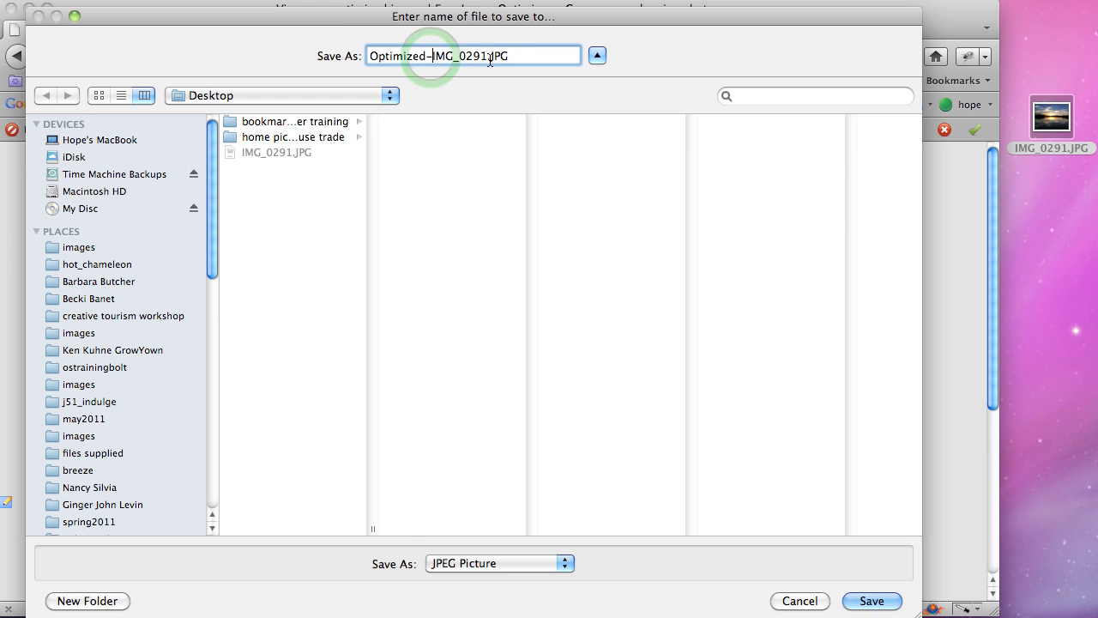
pyautogui.moveTo(487, 57); pyautogui.dragTo(357, 54)
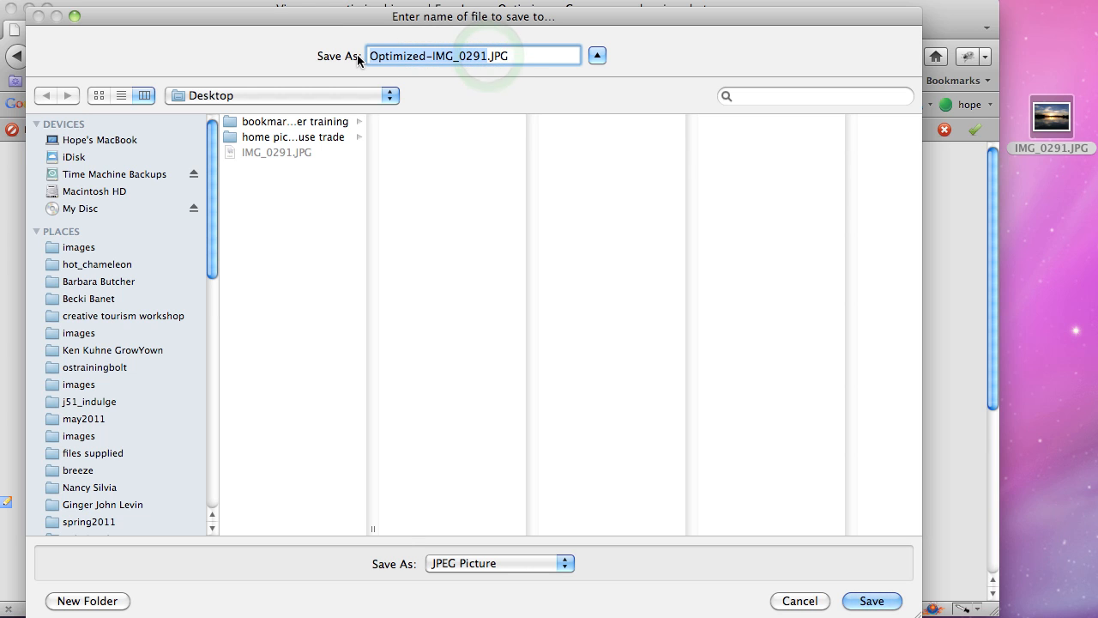
pyautogui.write('bosque')
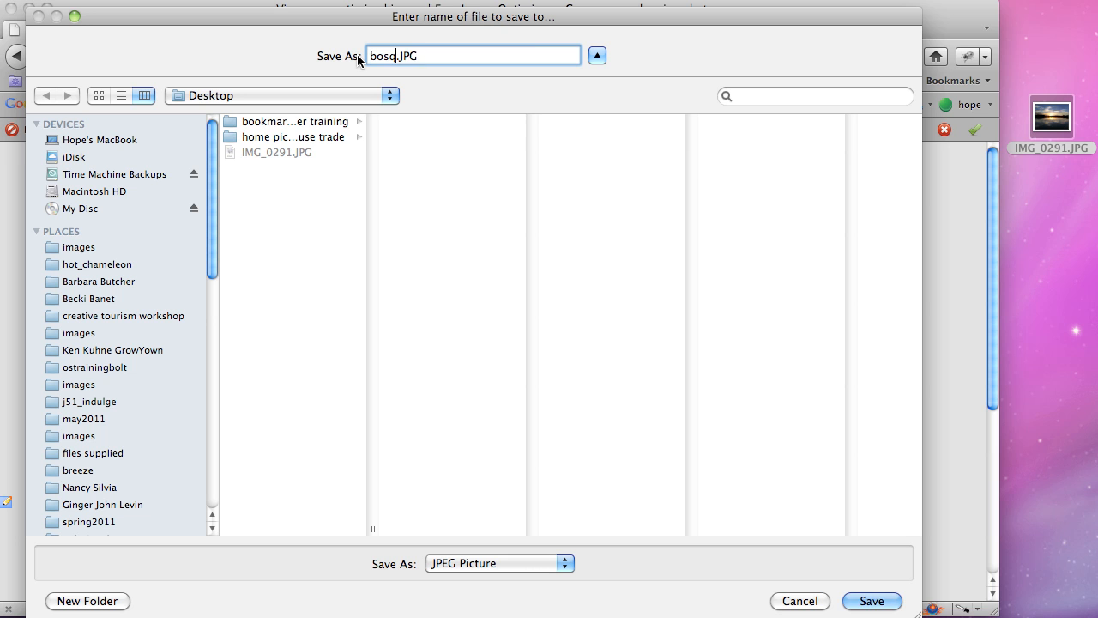
pyautogui.write('Sunset')
pyautogui.press('Return')
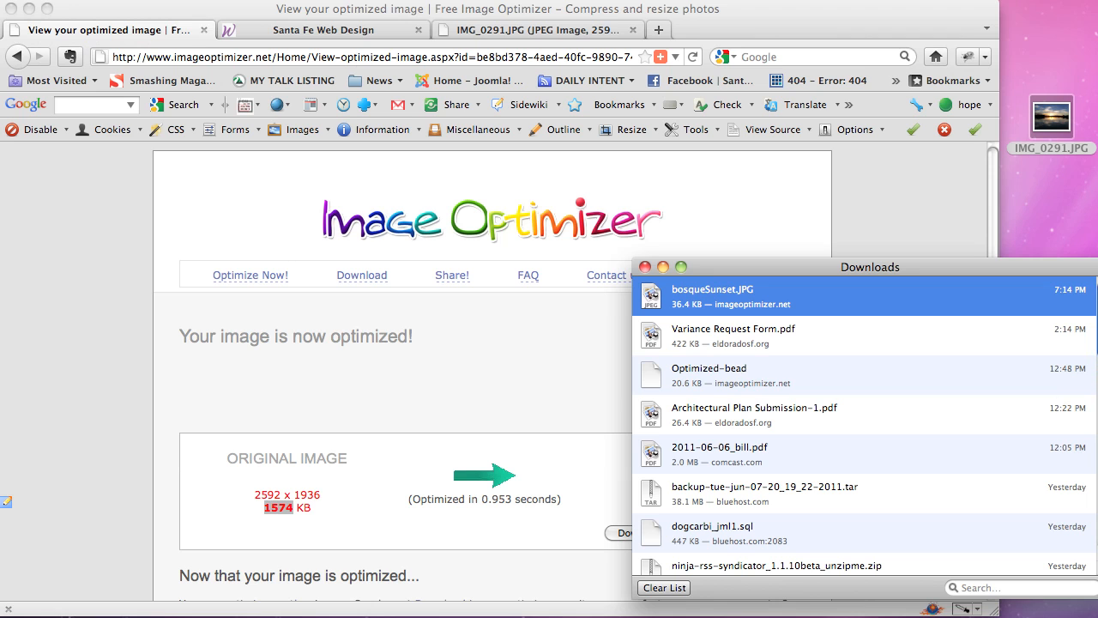
pyautogui.click(644, 266)
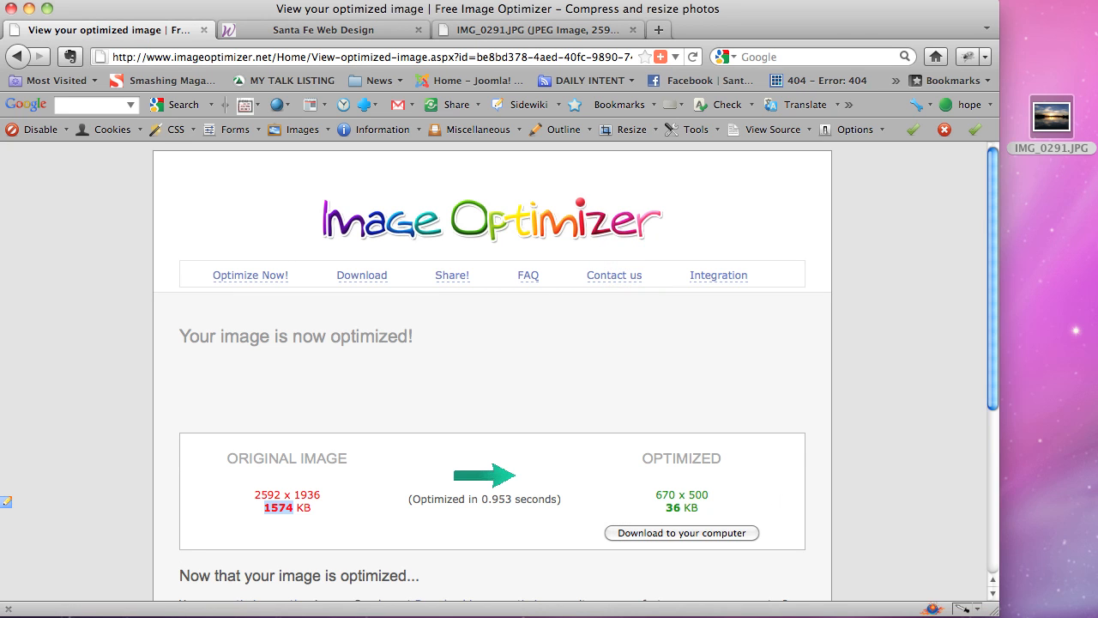
# - Open bosqueSunset.JPG from the desktop in the browser window to view it, and enlarge the window slightly
pyautogui.moveTo(1097, 369); pyautogui.dragTo(1059, 359)
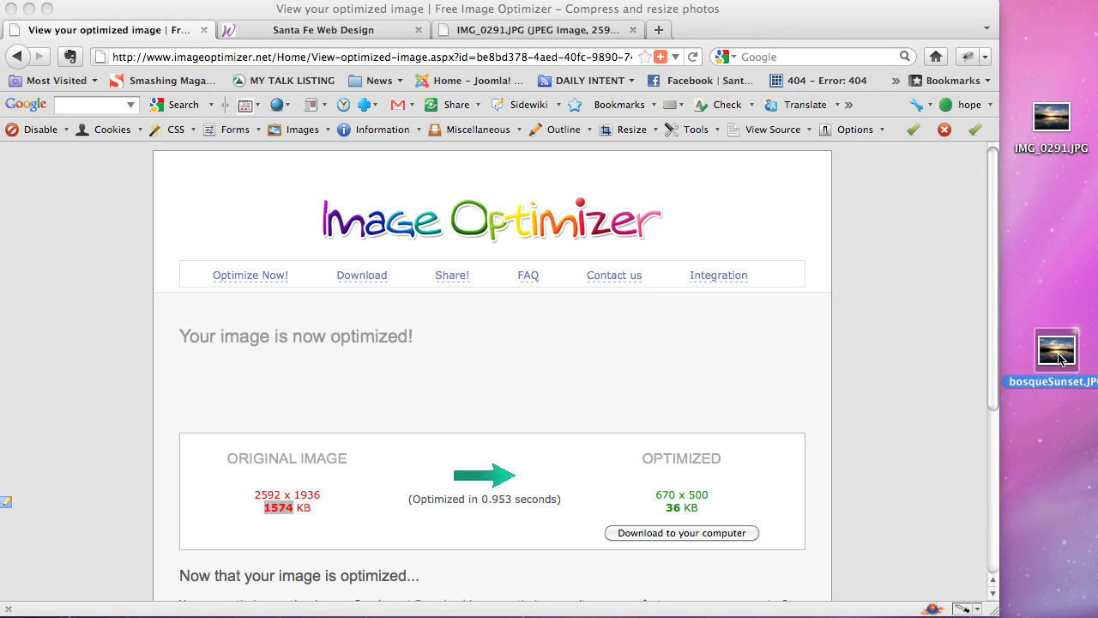
pyautogui.moveTo(1061, 359); pyautogui.dragTo(824, 335)
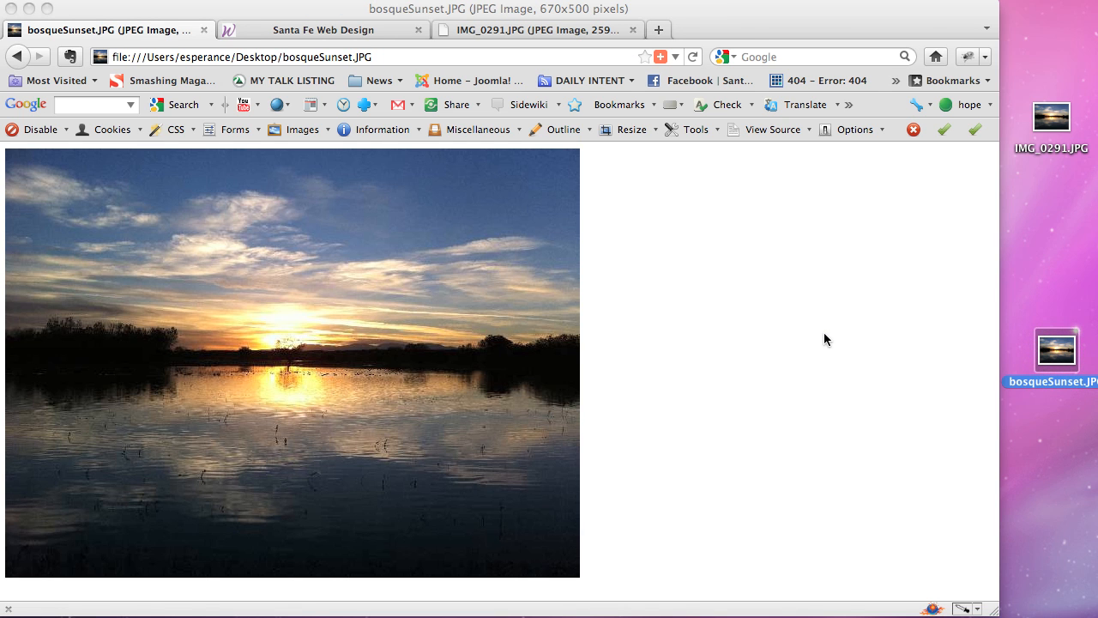
pyautogui.click(995, 609)
pyautogui.moveTo(995, 609)
pyautogui.mouseDown()
pyautogui.moveTo(1094, 611)
pyautogui.moveTo(1003, 612)
pyautogui.mouseUp()
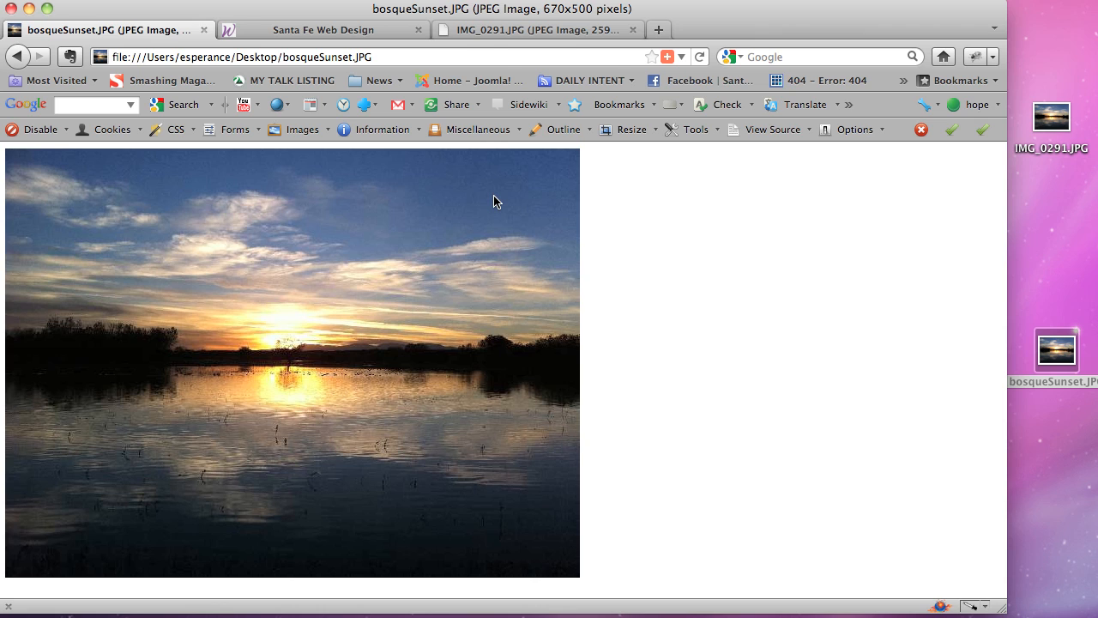
# - Return to the Image Optimizer home page and set the optimization quality to Small file size
pyautogui.press('super+Left')
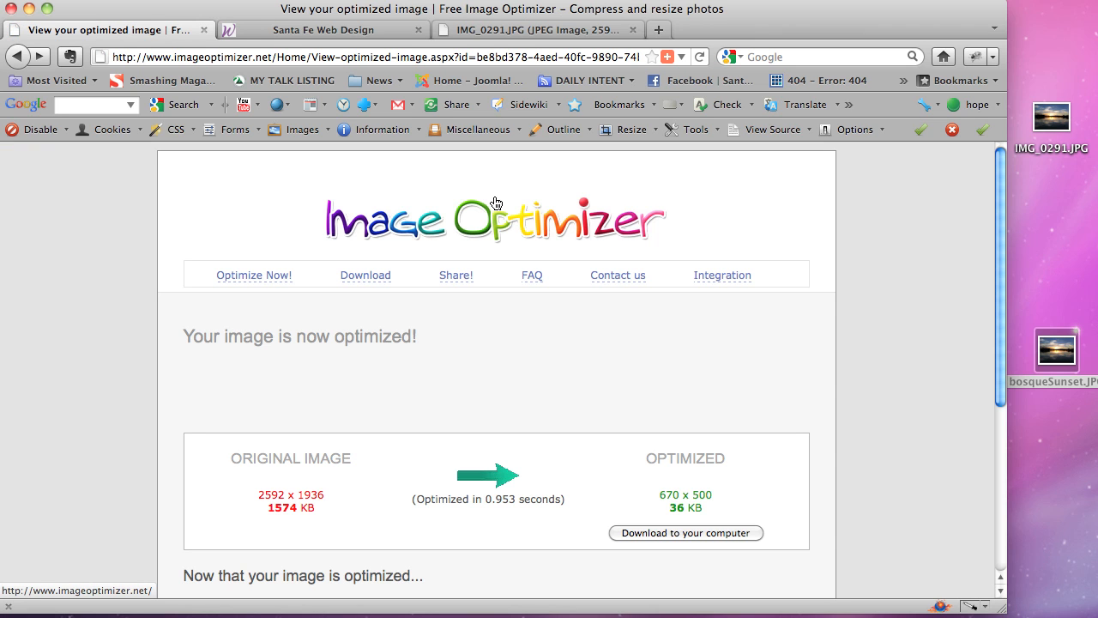
pyautogui.click(496, 203)
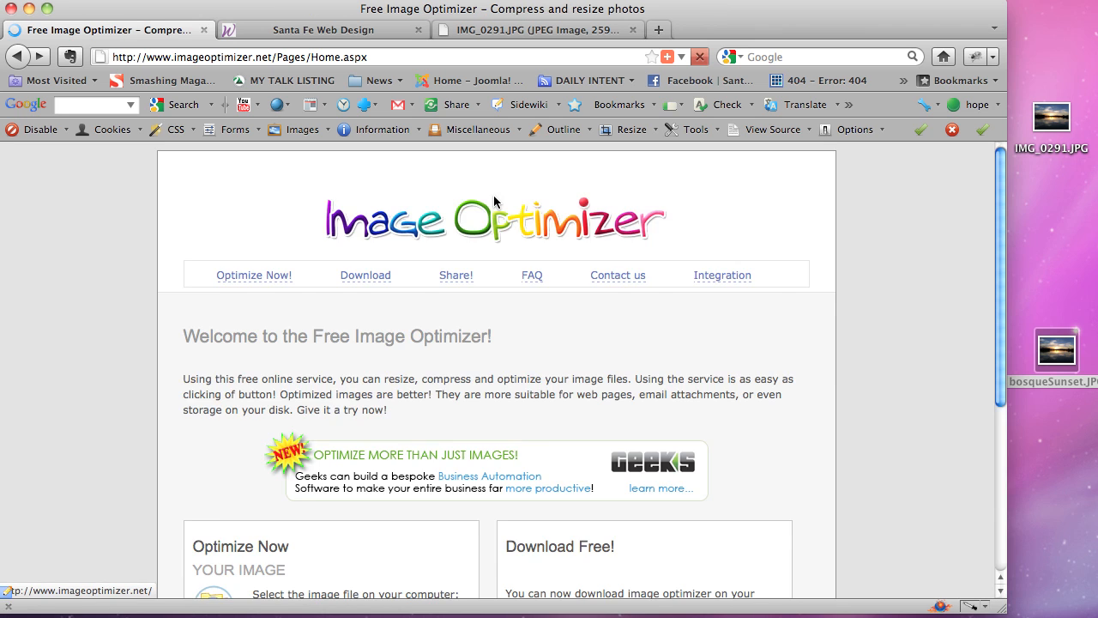
pyautogui.scroll(-2, 493, 203)
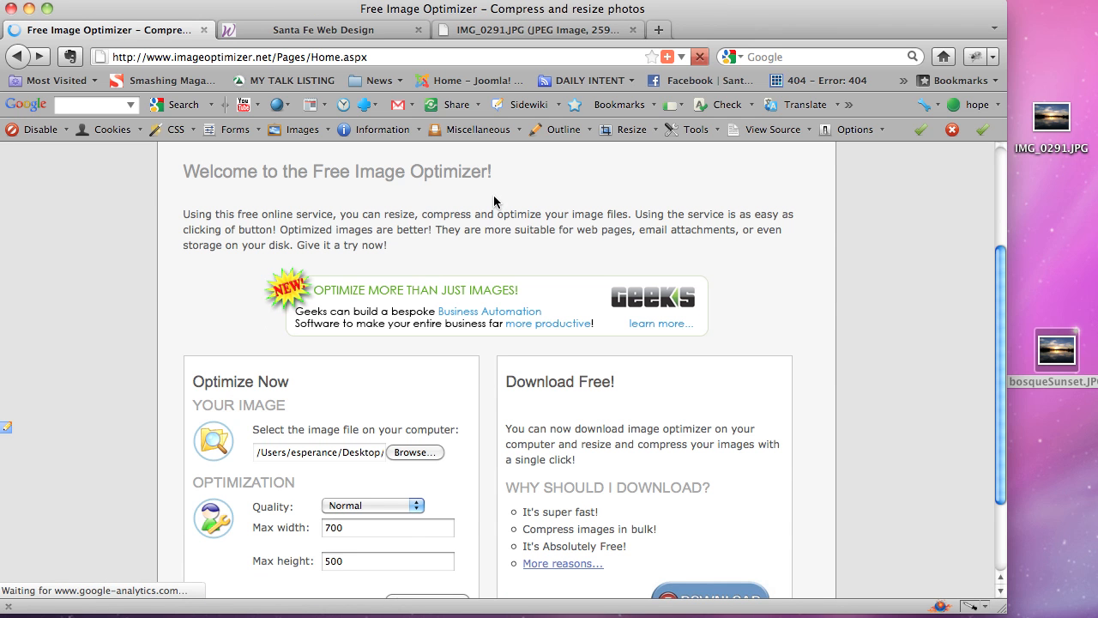
pyautogui.click(391, 506)
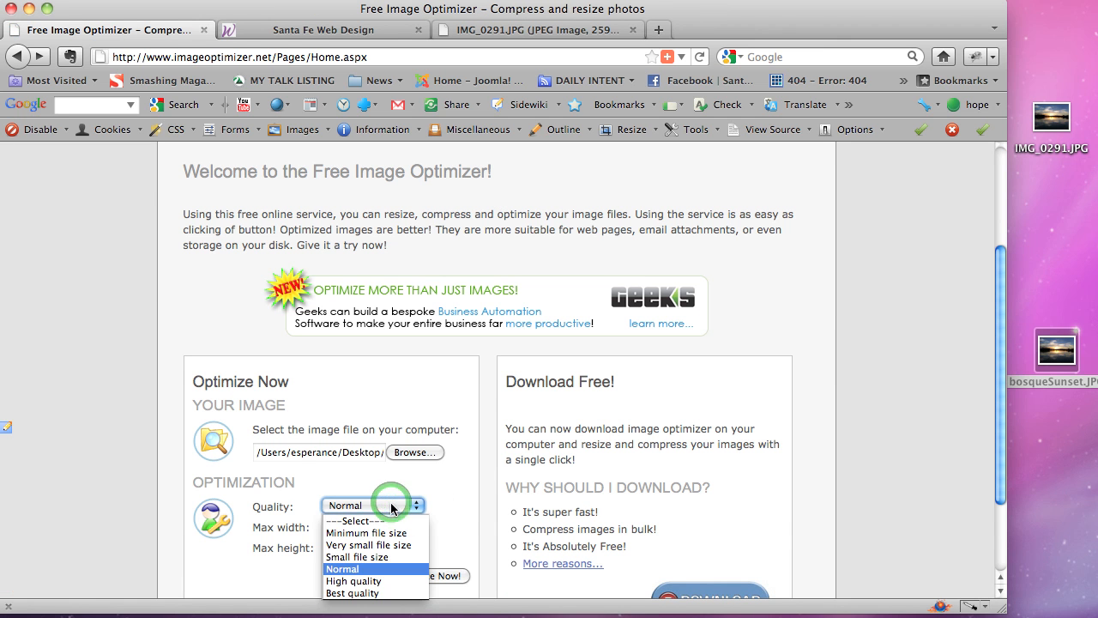
pyautogui.click(404, 557)
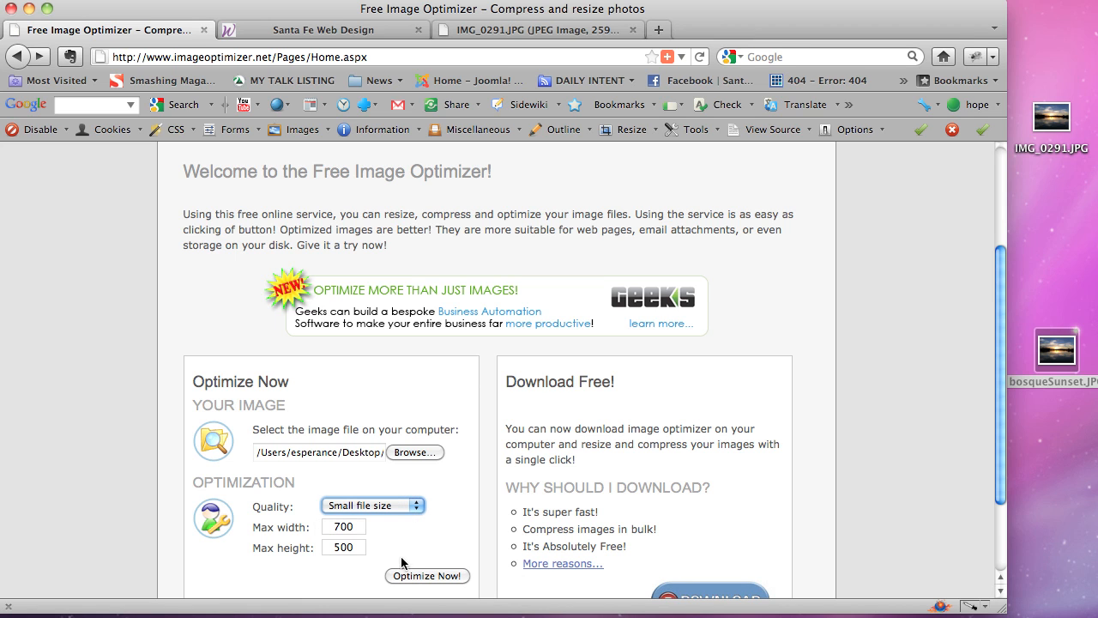
pyautogui.doubleClick(359, 527)
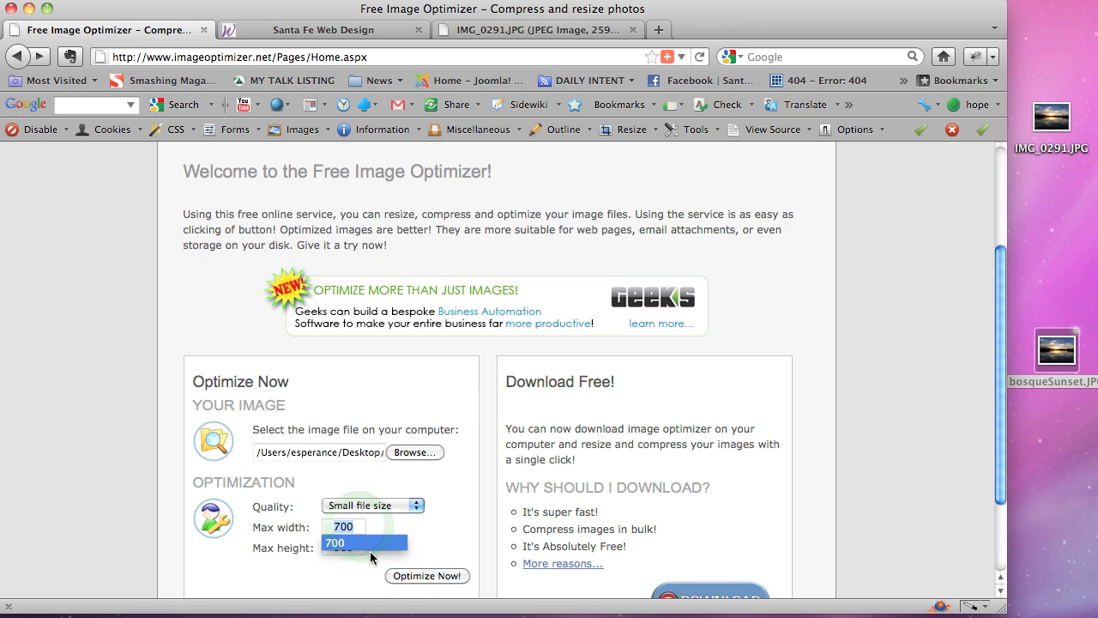
# - Select IMG_0291.JPG again from the Desktop folder and run the optimization to check the resulting file size
pyautogui.click(393, 461)
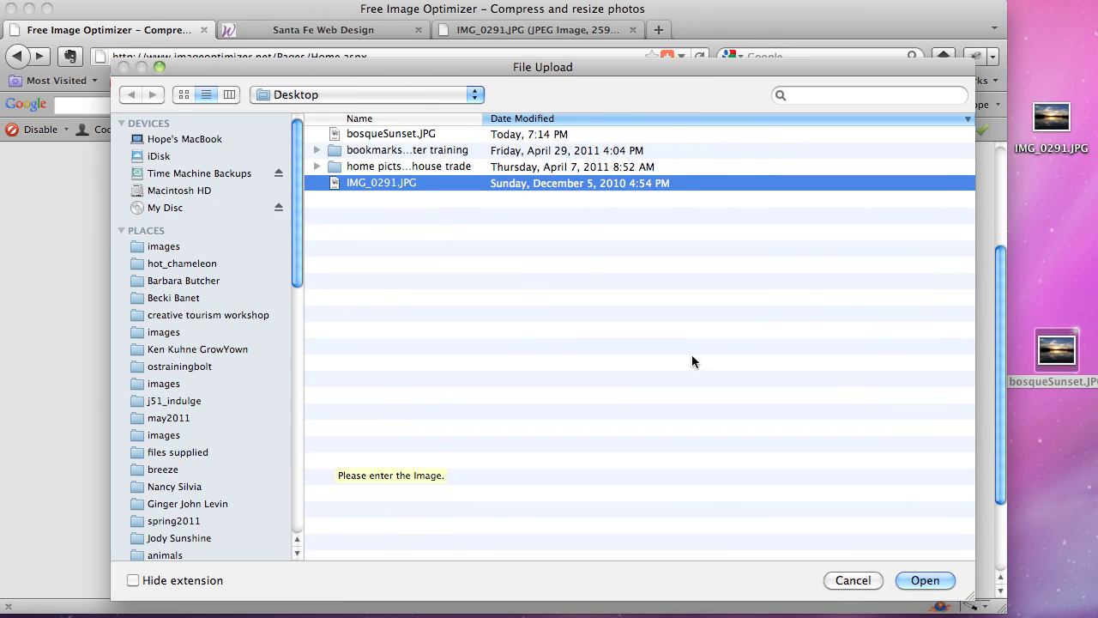
pyautogui.click(926, 580)
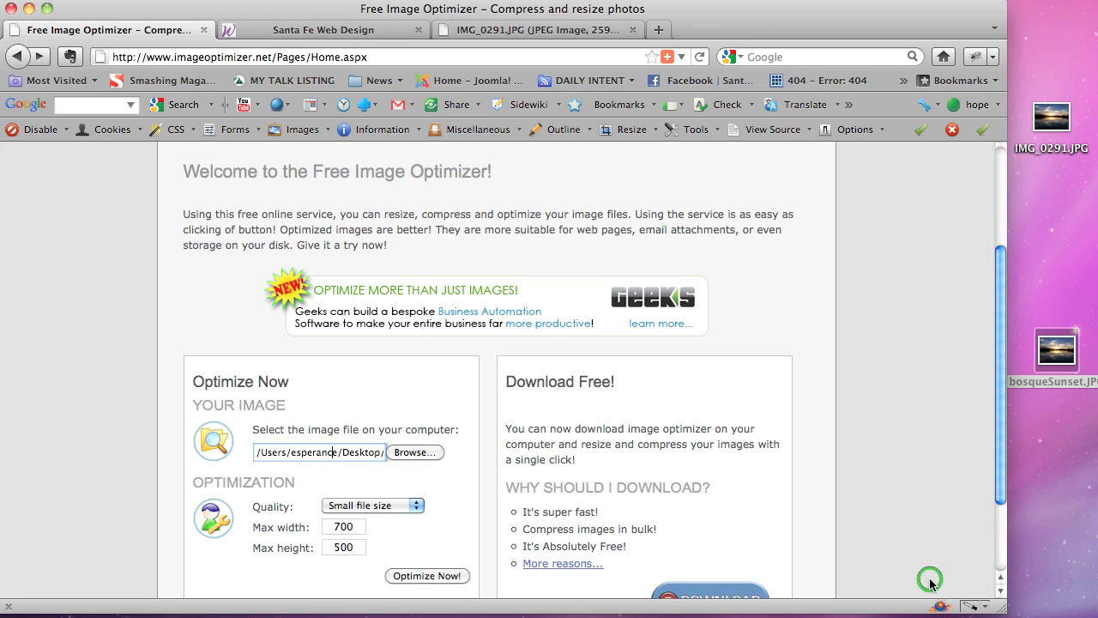
pyautogui.click(457, 579)
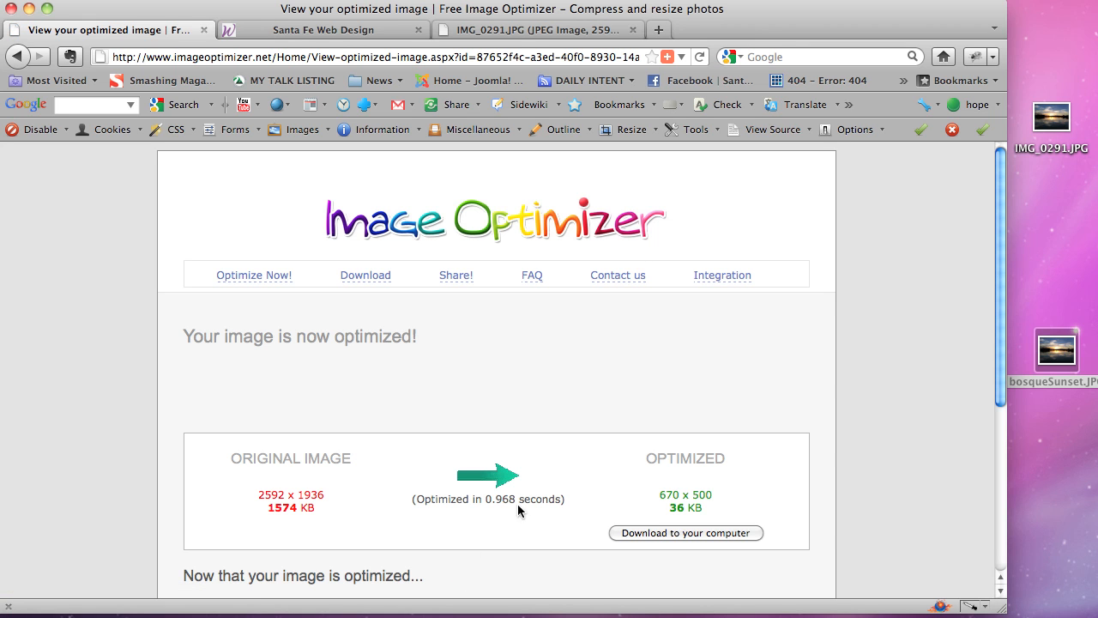
pyautogui.click(677, 510)
pyautogui.tripleClick(700, 511)
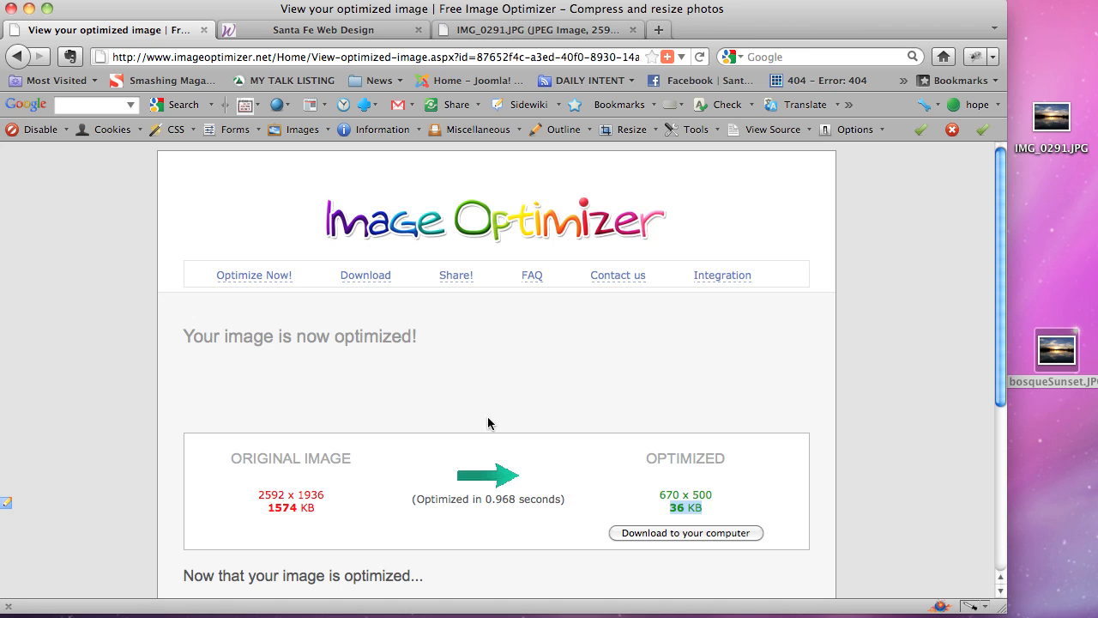
# - Go back to the optimization form, set the quality to Very small file size, and run the optimization again
pyautogui.click(17, 56)
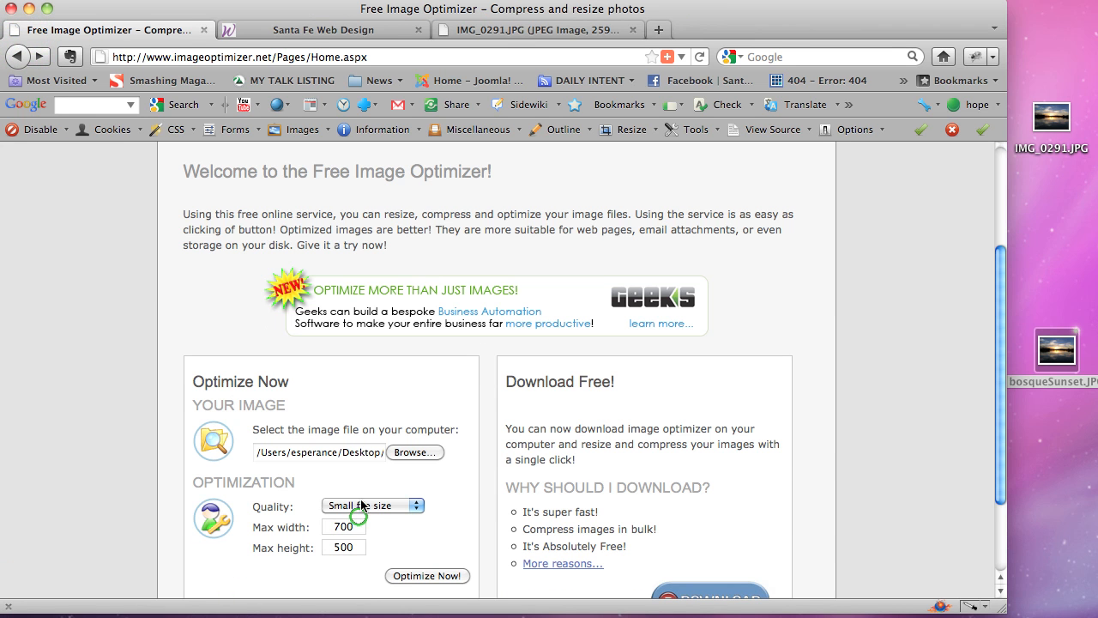
pyautogui.click(355, 506)
pyautogui.click(369, 542)
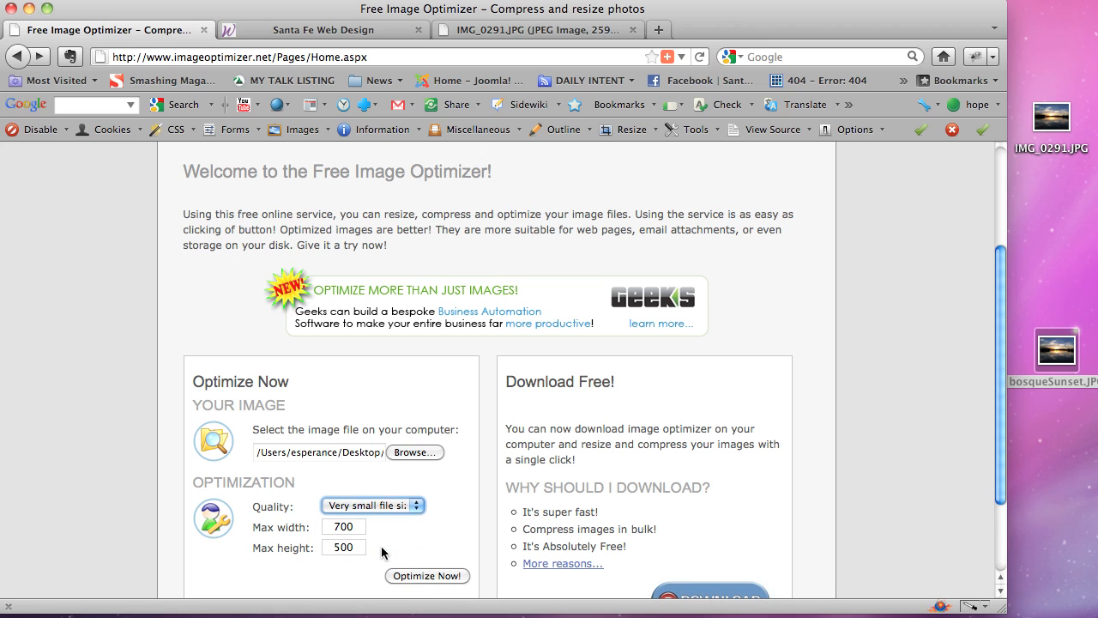
pyautogui.click(419, 578)
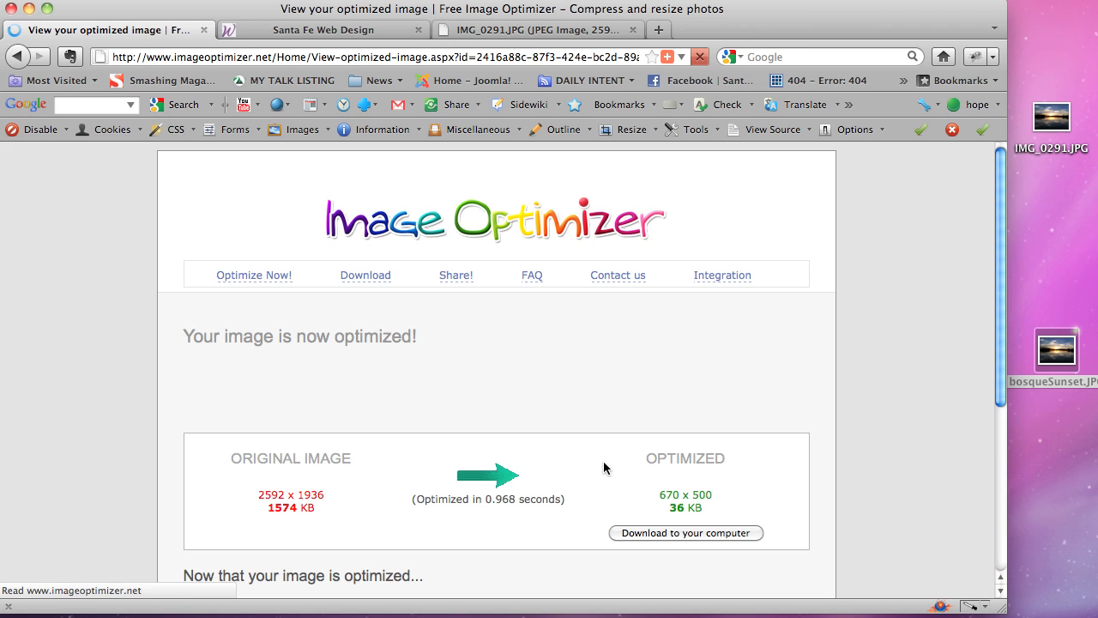
# - Examine the optimized image's width, height and file size by highlighting each value in the results
pyautogui.click(708, 495)
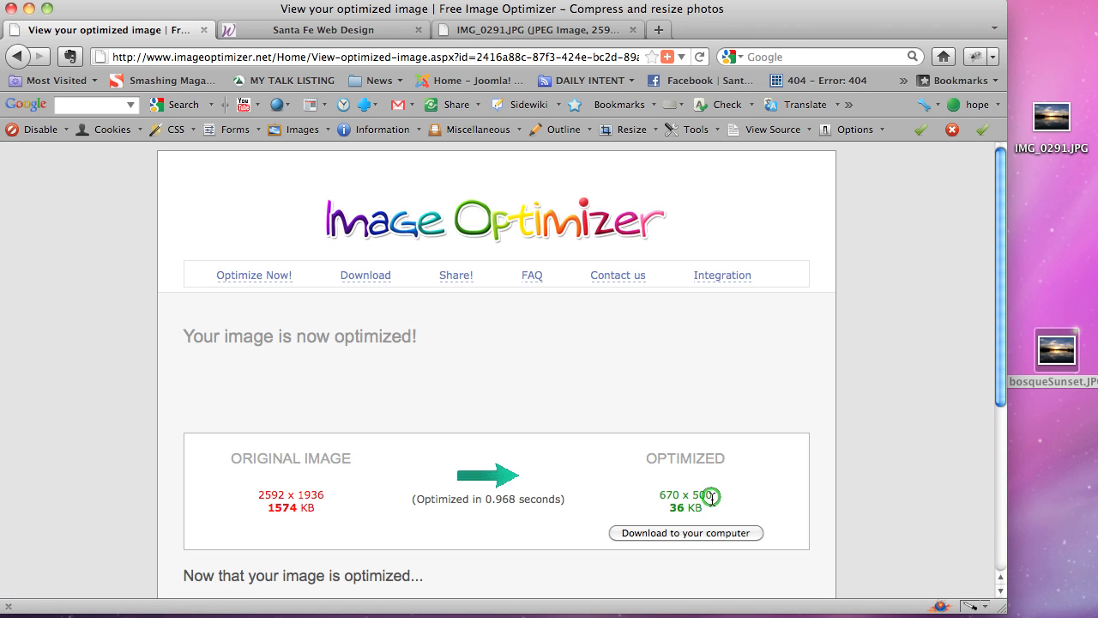
pyautogui.tripleClick(660, 498)
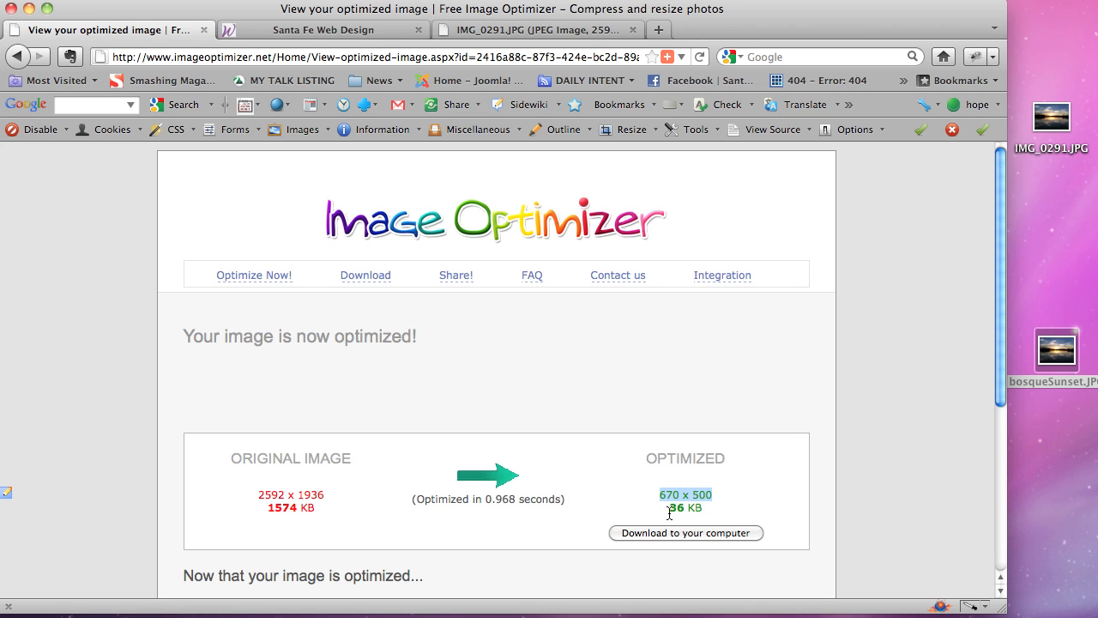
pyautogui.moveTo(669, 508); pyautogui.dragTo(707, 512)
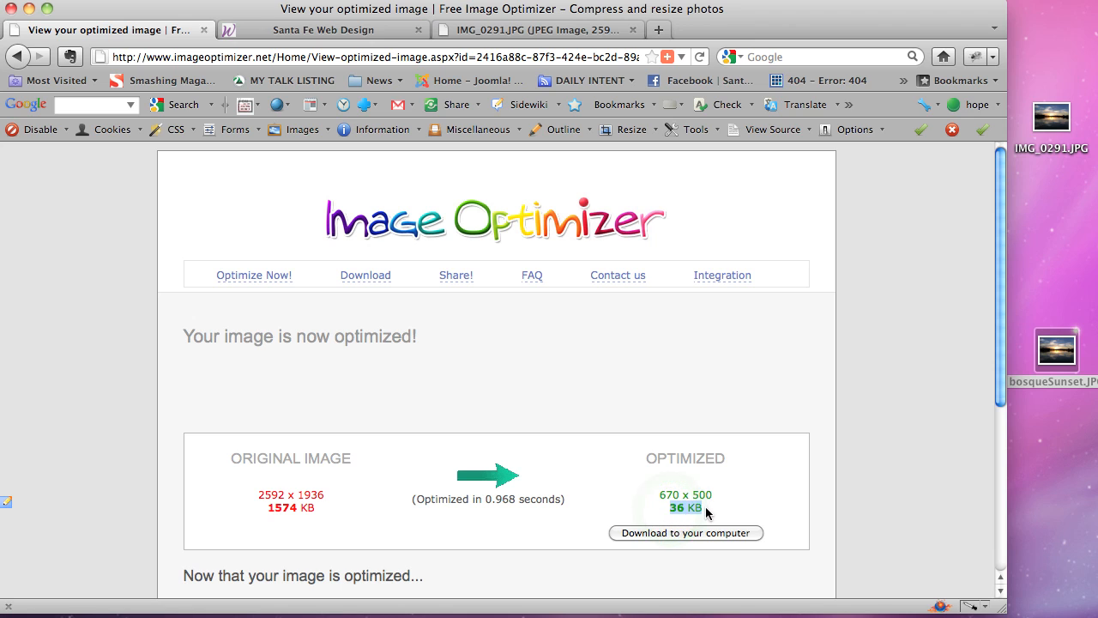
pyautogui.doubleClick(662, 495)
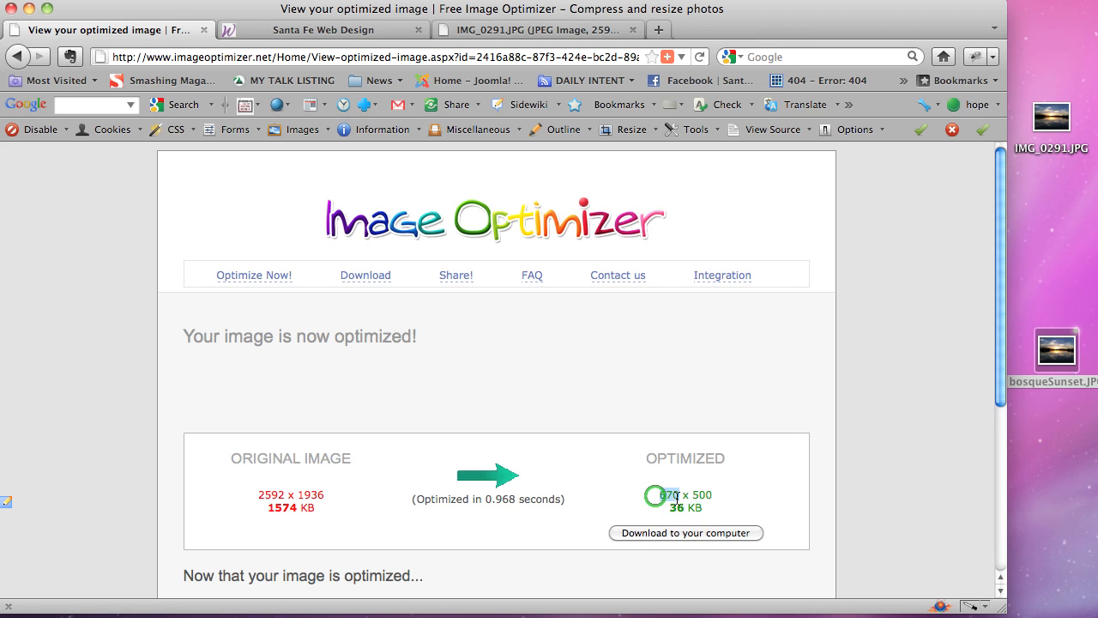
pyautogui.doubleClick(703, 495)
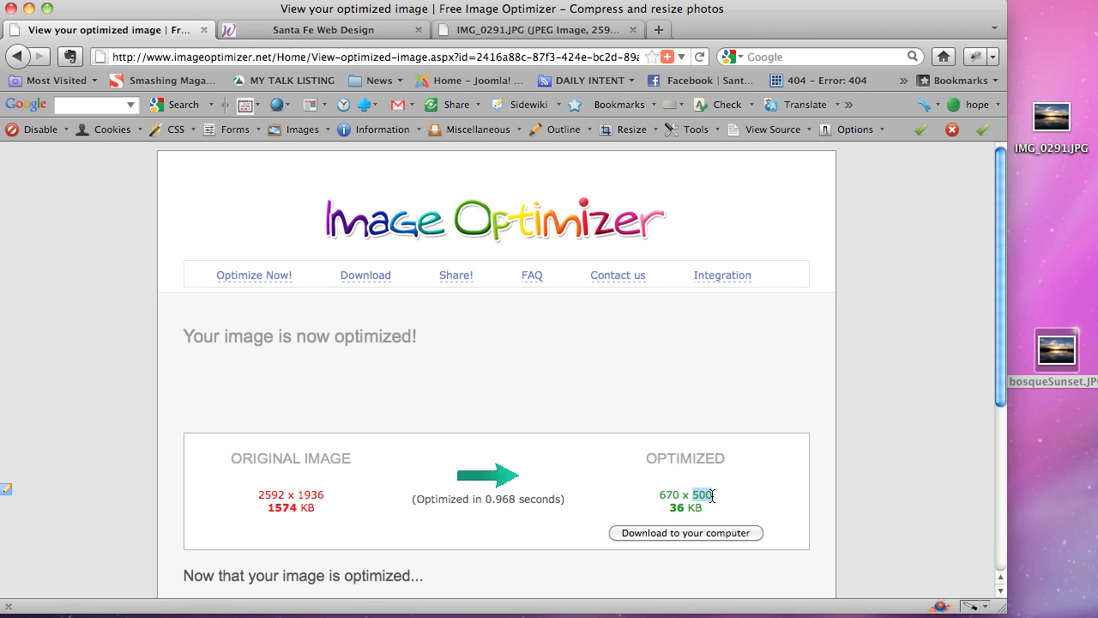
pyautogui.click(717, 498)
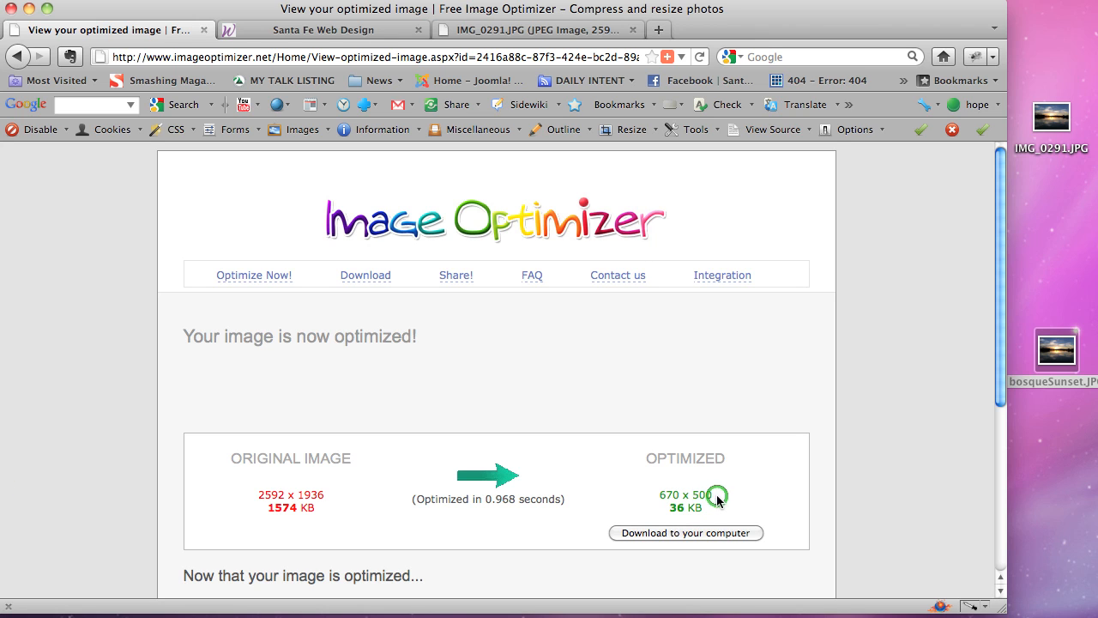
pyautogui.moveTo(717, 497); pyautogui.dragTo(647, 495)
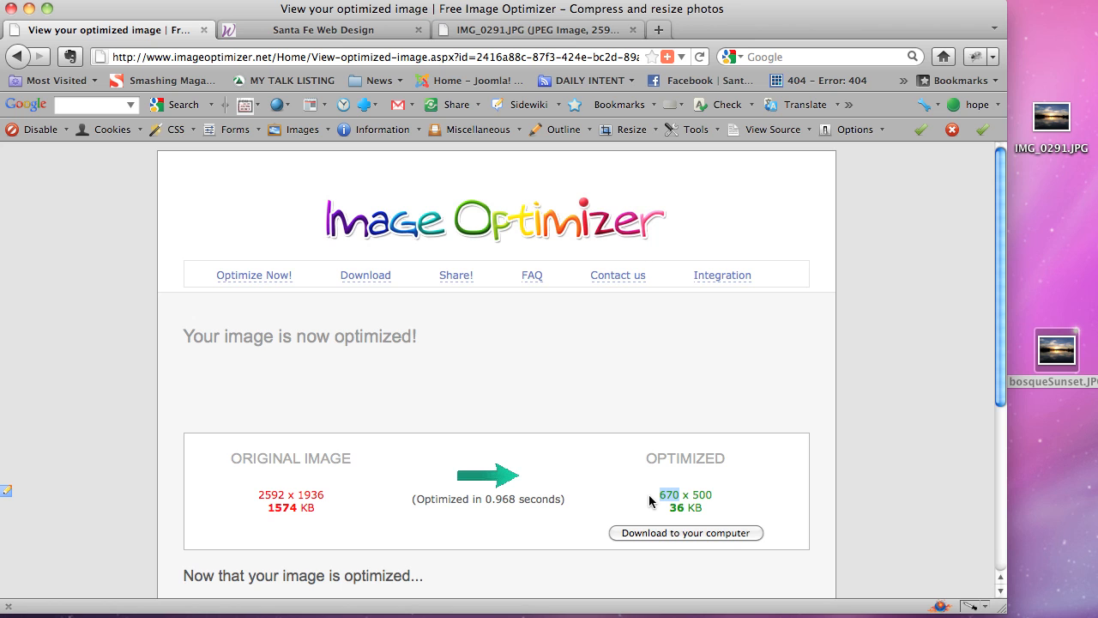
# - Enlarge the results page and switch to the open Santa Fe Web Design page
pyautogui.press('super+plus')
pyautogui.click(288, 30)
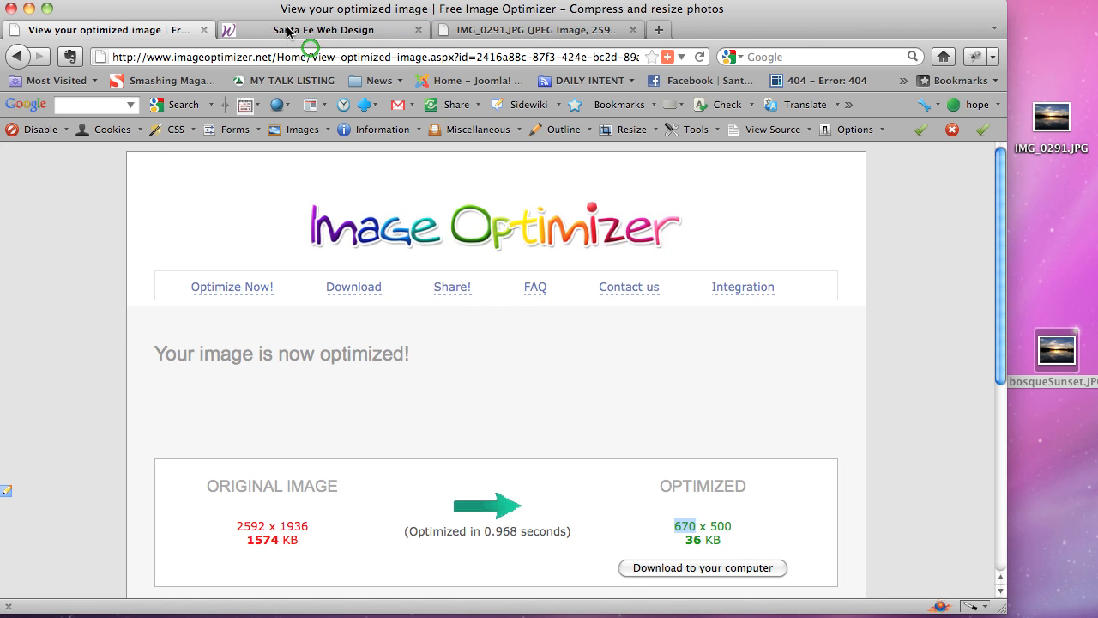